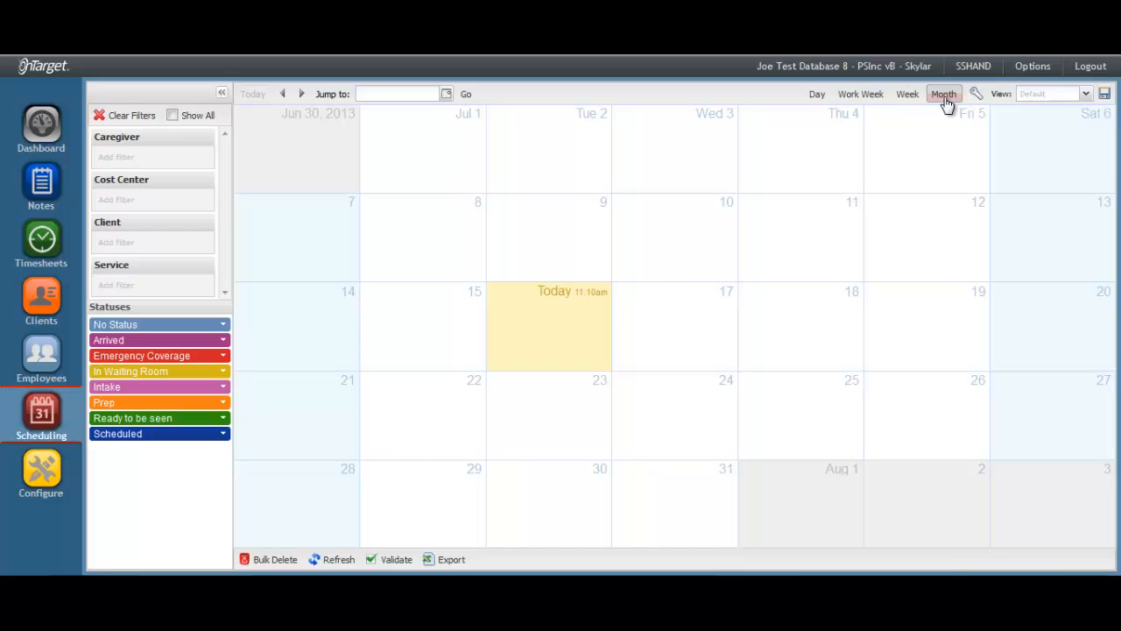
Preview the calendar in week, work week and day layouts, and return to the month layout.
{"action": "left_click", "coordinate": [909, 98]}
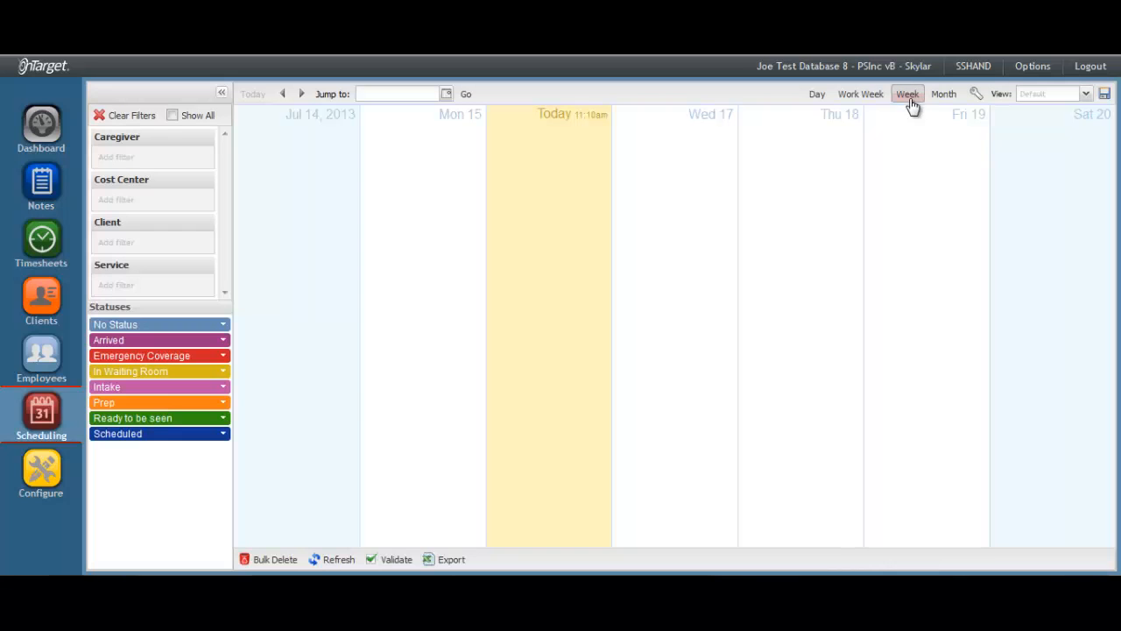
{"action": "left_click", "coordinate": [854, 100]}
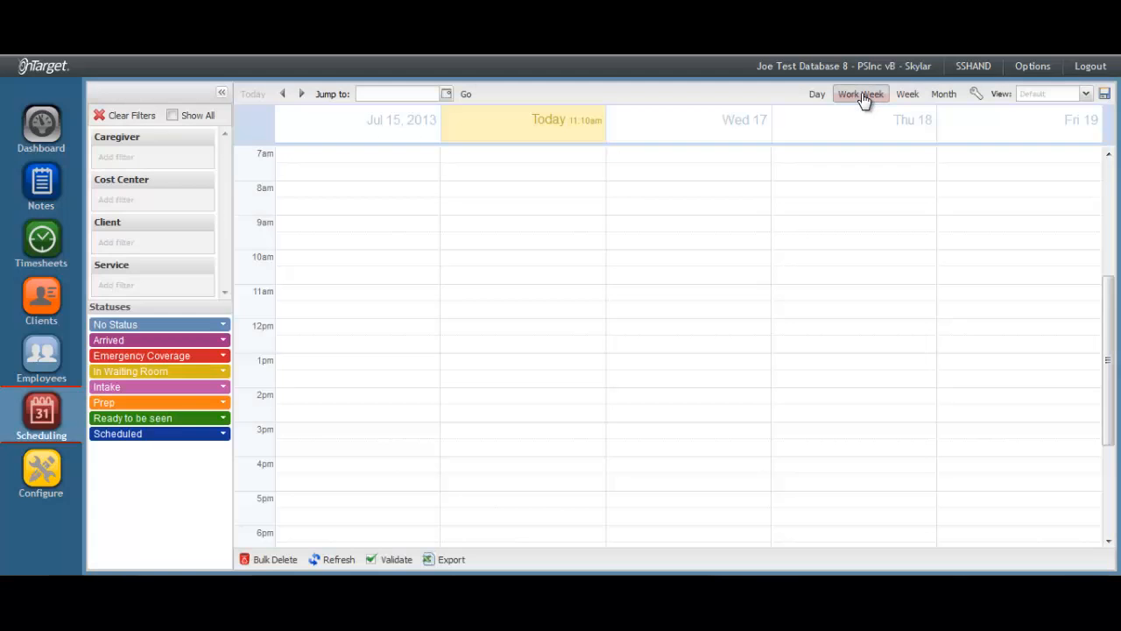
{"action": "left_click", "coordinate": [816, 102]}
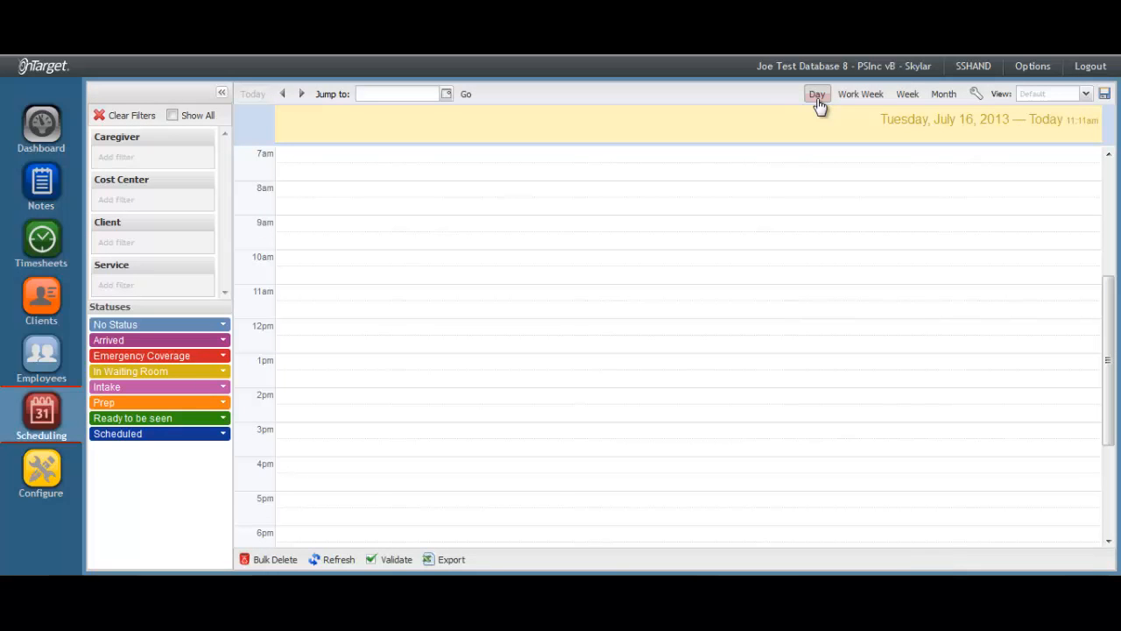
{"action": "left_click", "coordinate": [942, 98]}
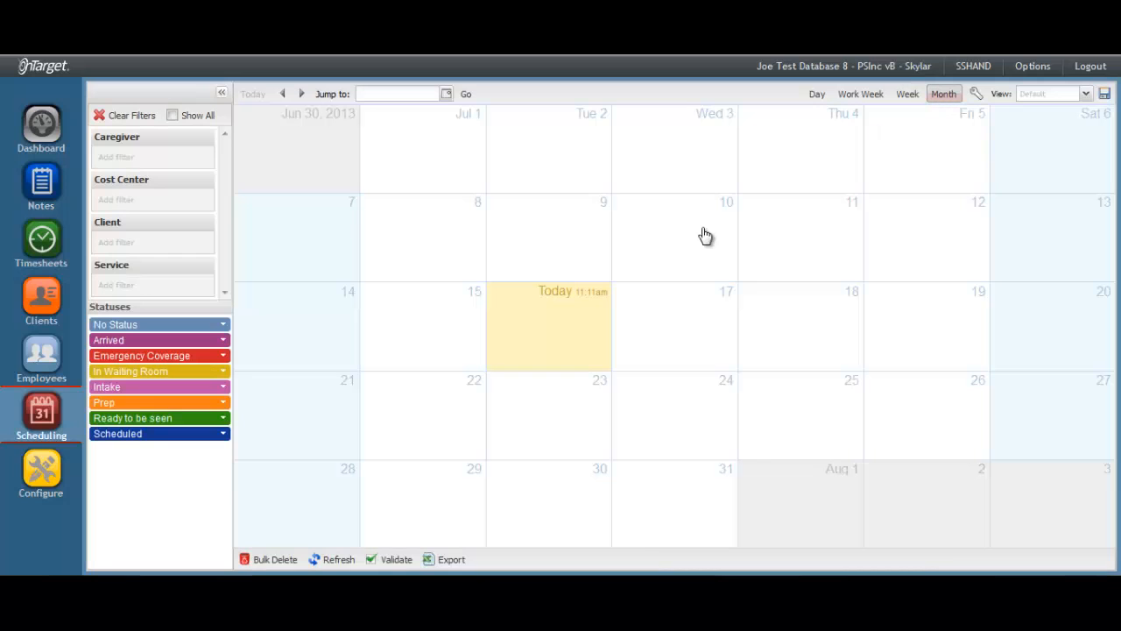
Start a new event on July 16, 2013 and review the available caregivers and existing clients.
{"action": "double_click", "coordinate": [574, 322]}
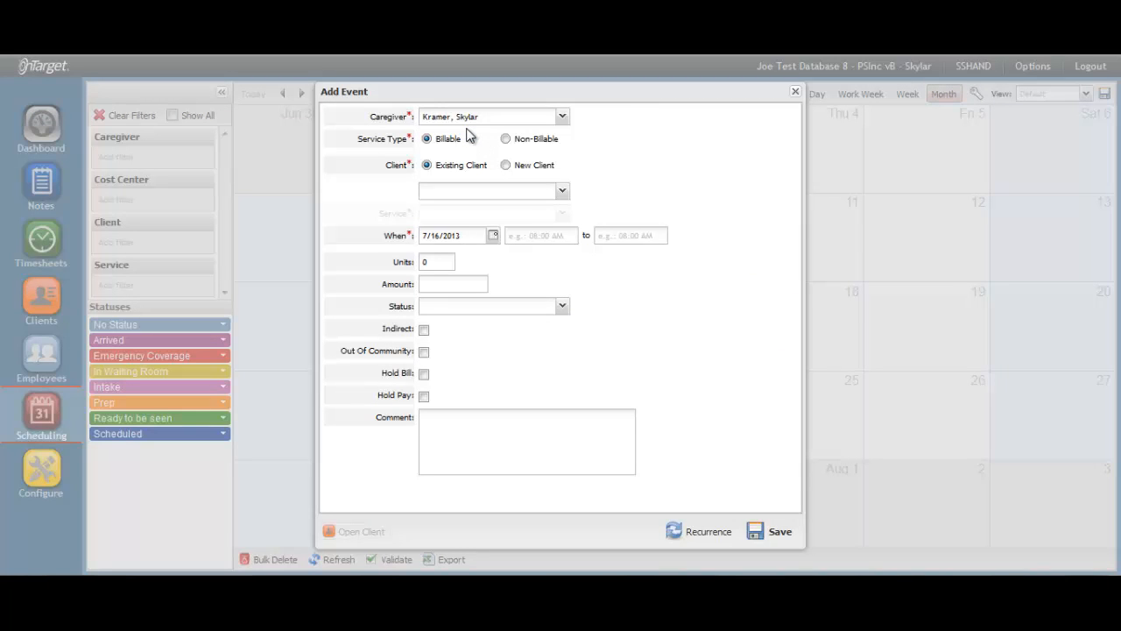
{"action": "left_click", "coordinate": [562, 117]}
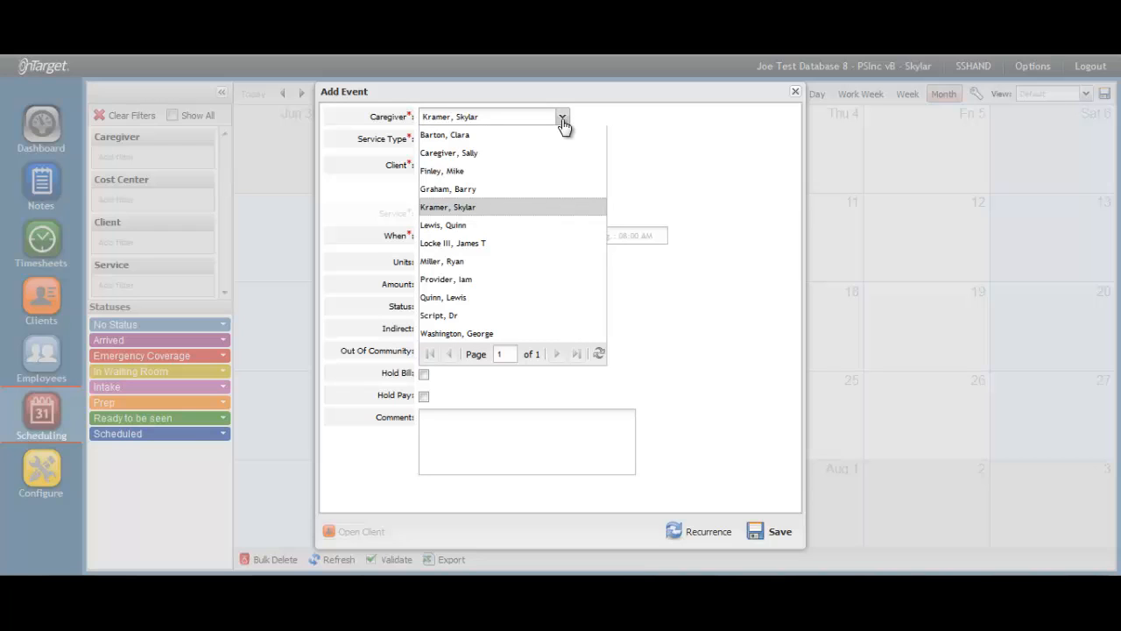
{"action": "left_click", "coordinate": [562, 117]}
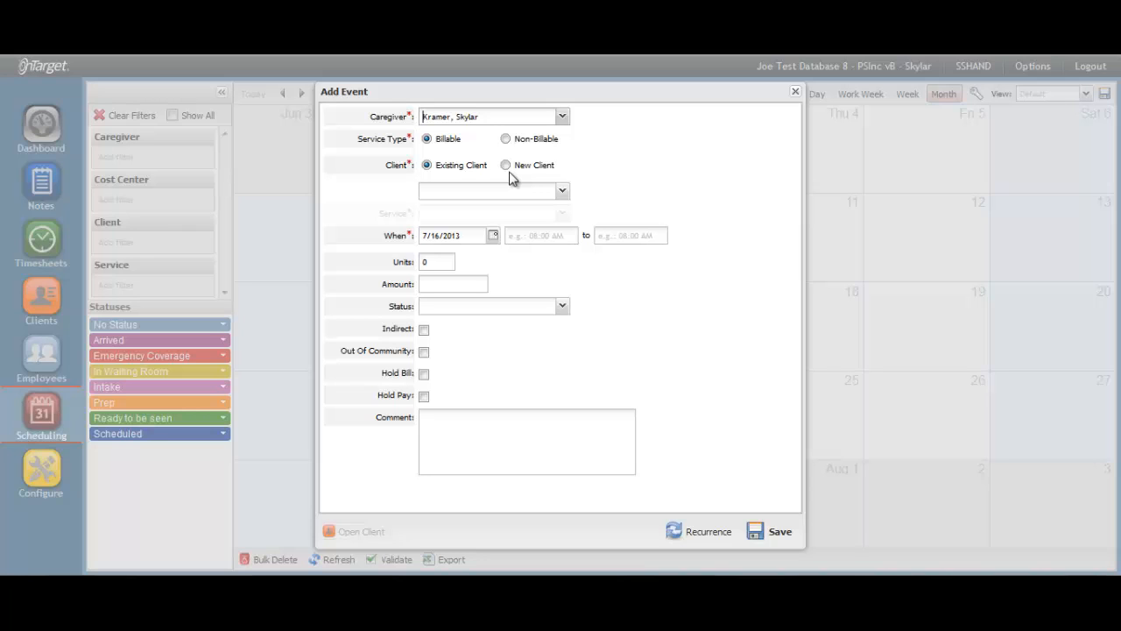
{"action": "left_click", "coordinate": [561, 193]}
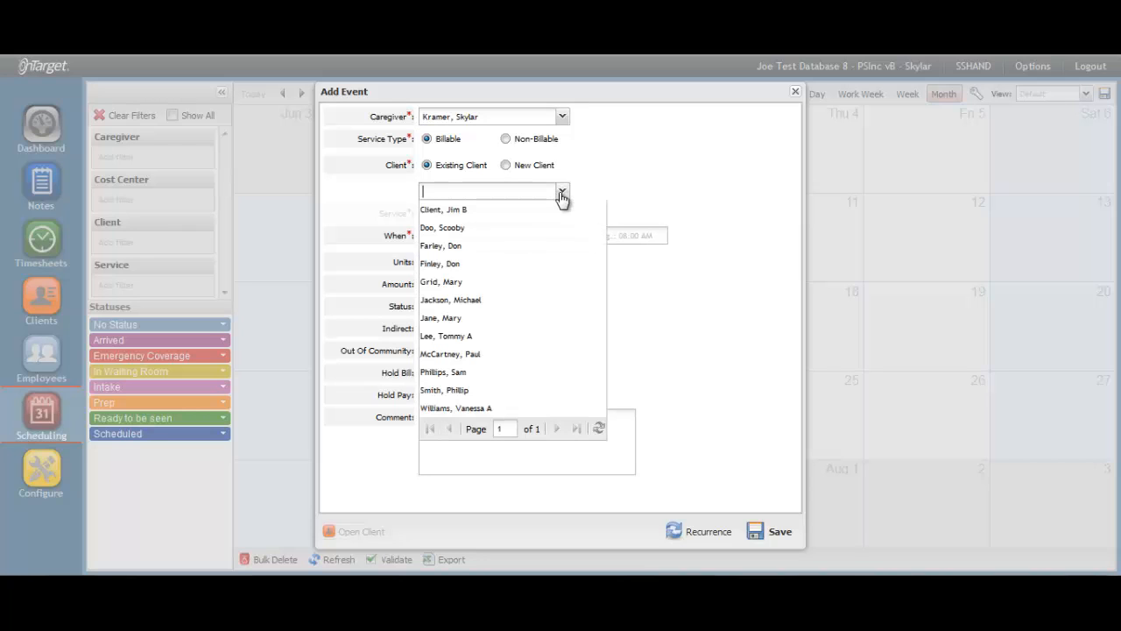
{"action": "left_click", "coordinate": [562, 193]}
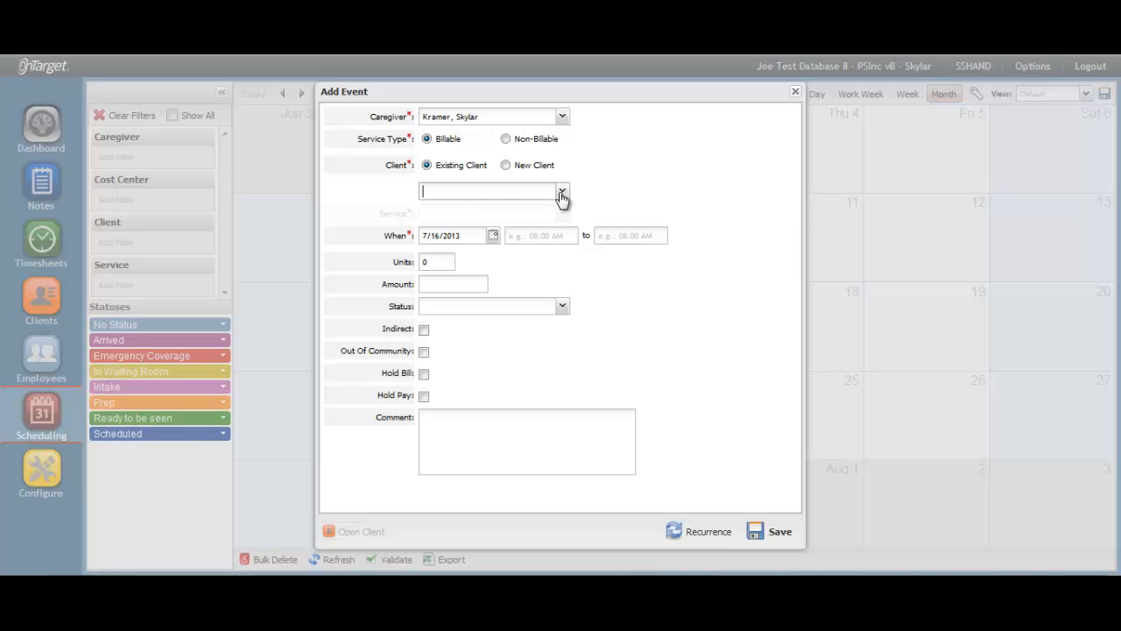
Set the event to a new client, enter the client's full name, and view the blank client creation form before closing it.
{"action": "left_click", "coordinate": [506, 165]}
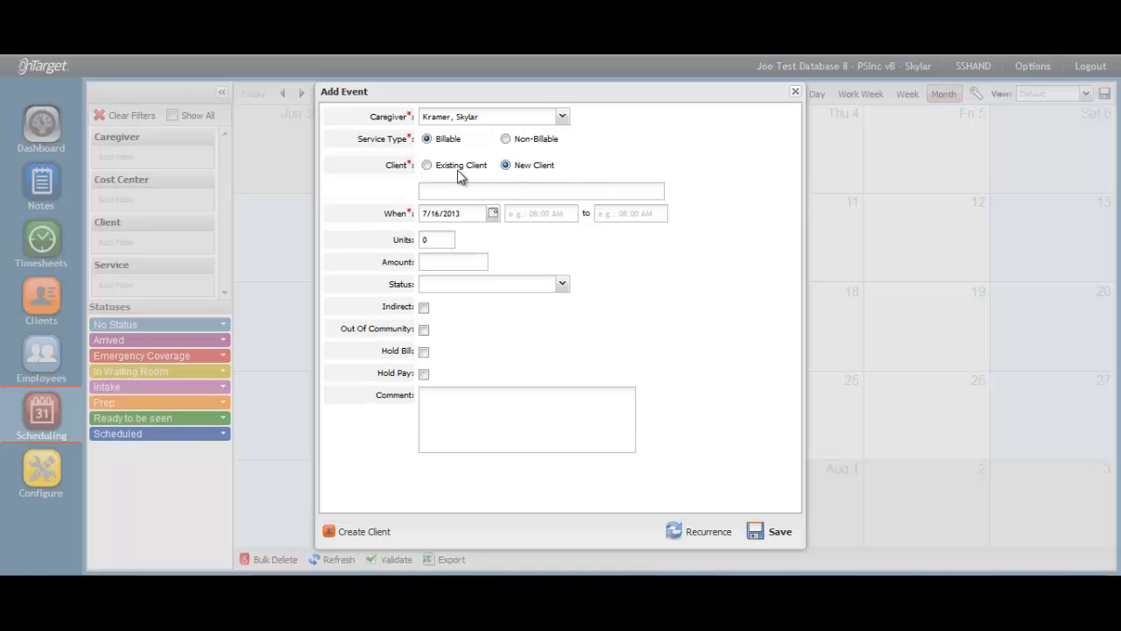
{"action": "left_click", "coordinate": [460, 188]}
{"action": "type", "text": "John Doe"}
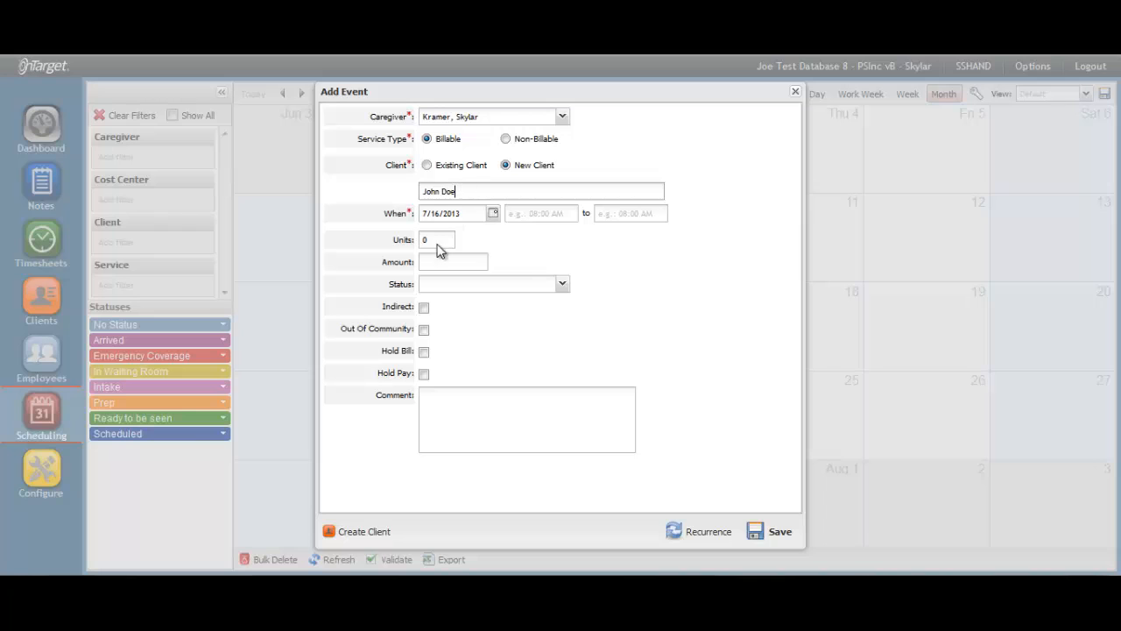
{"action": "left_click", "coordinate": [379, 538]}
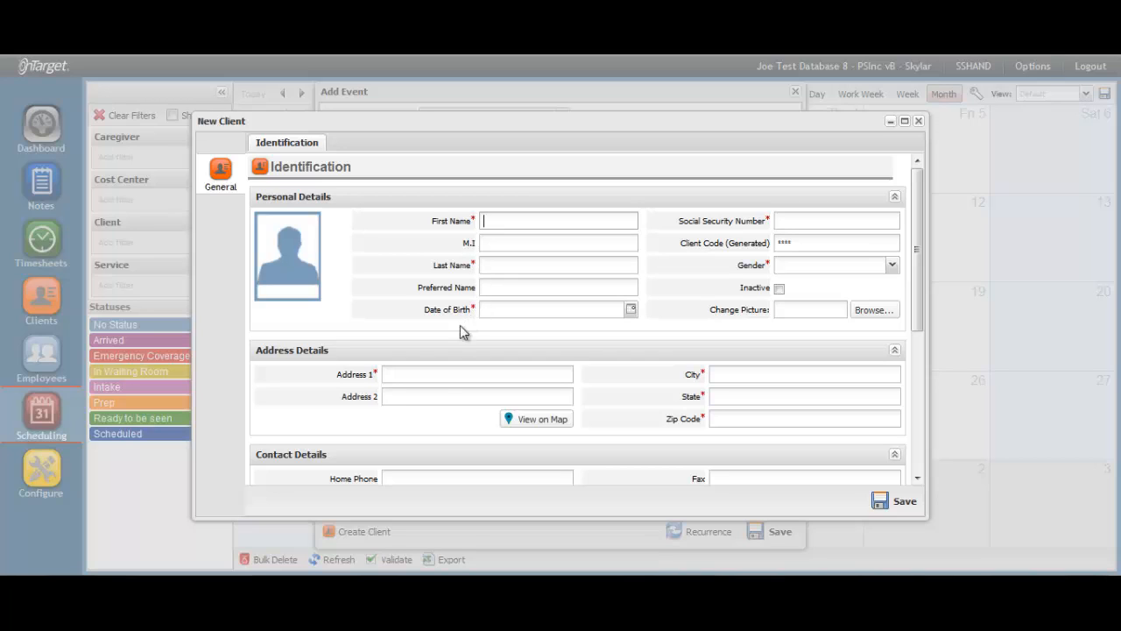
{"action": "left_click", "coordinate": [904, 121]}
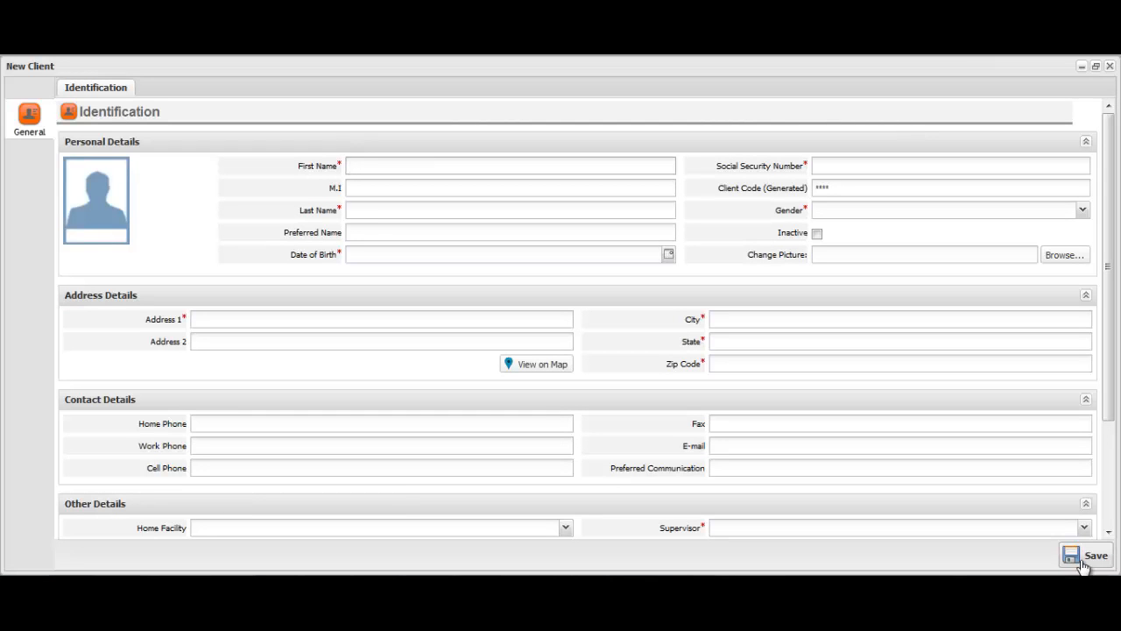
{"action": "left_click", "coordinate": [1110, 66]}
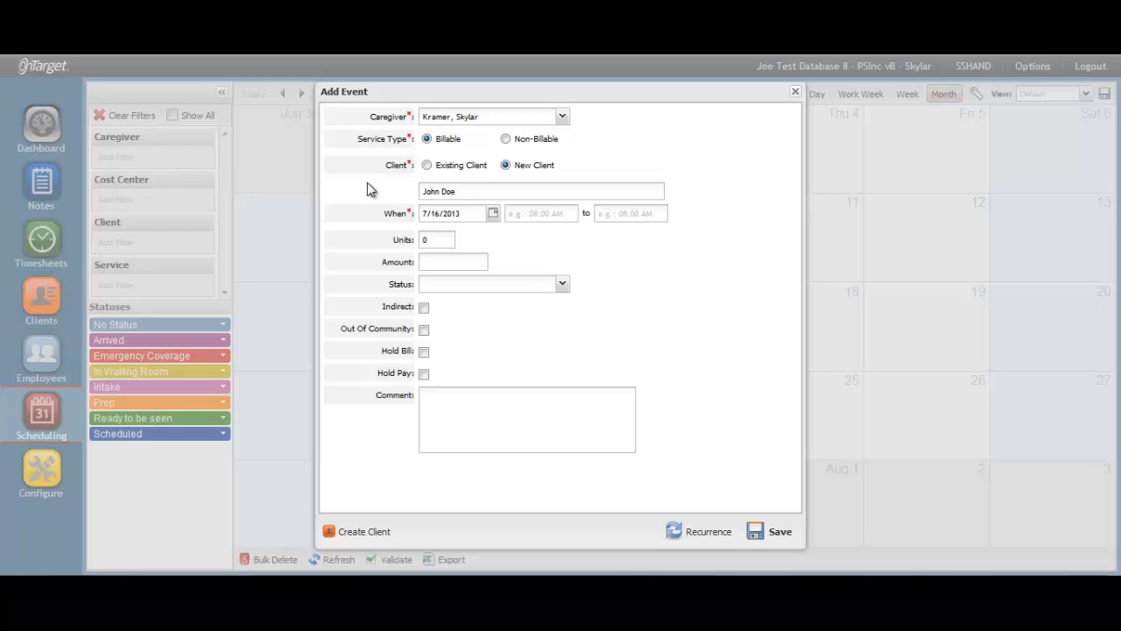
Switch the event back to an existing client and select the fifth client listed.
{"action": "left_click", "coordinate": [427, 165]}
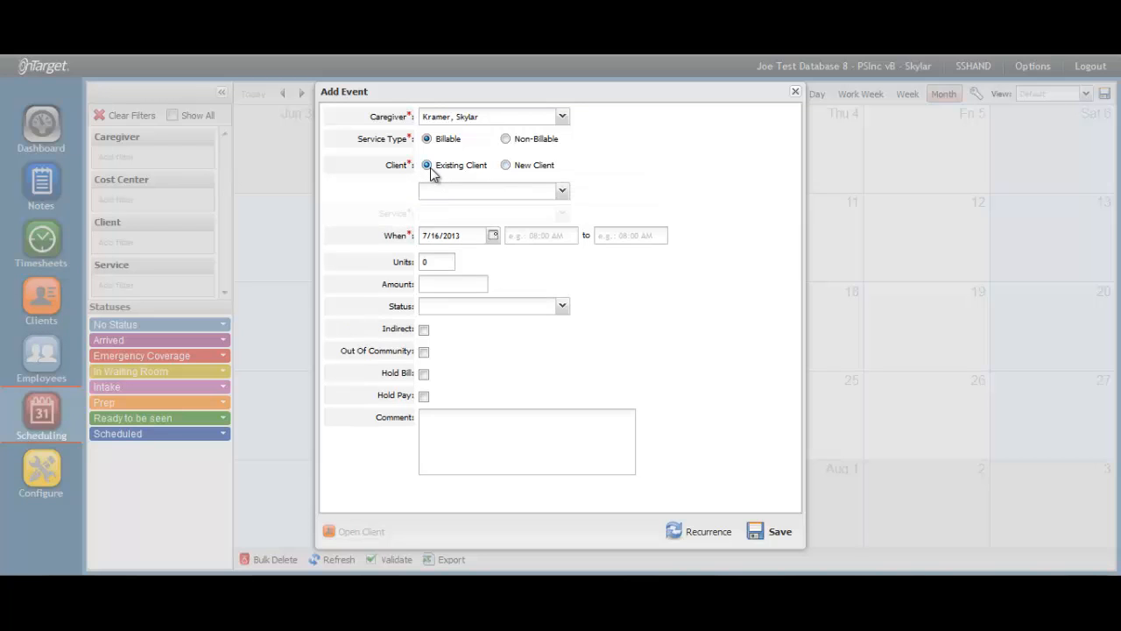
{"action": "left_click", "coordinate": [562, 190]}
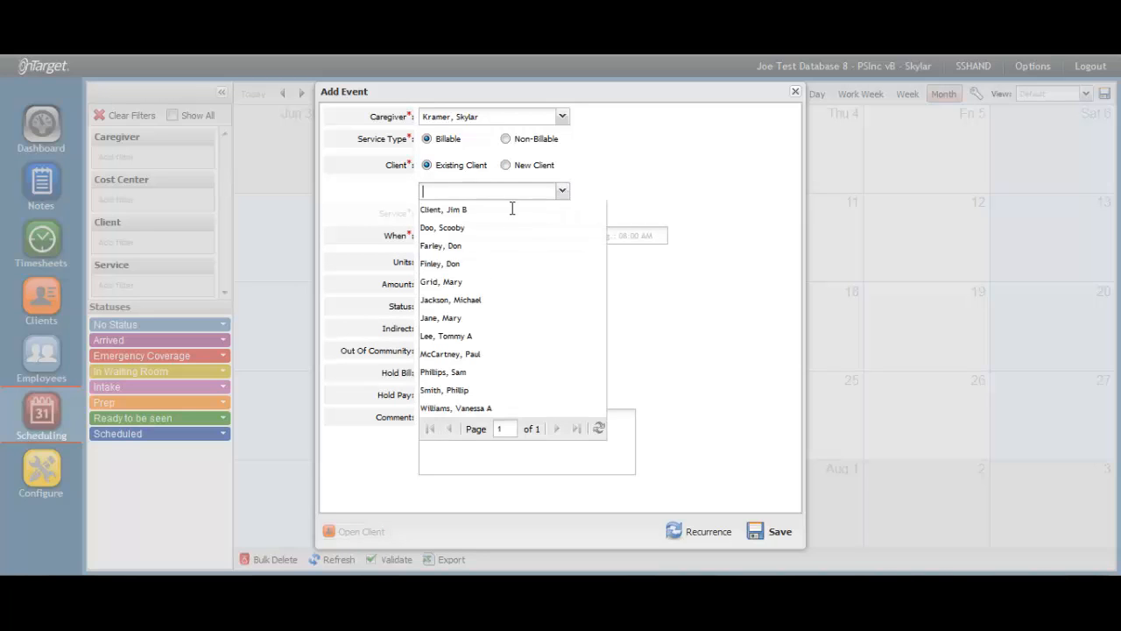
{"action": "left_click", "coordinate": [454, 281]}
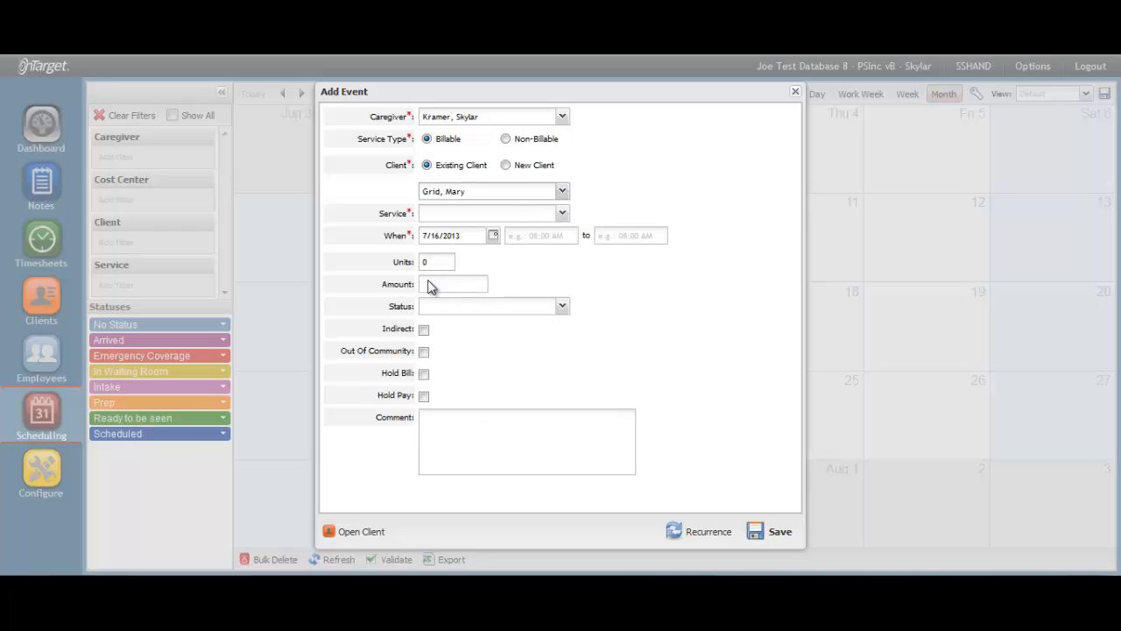
Examine the selected client's full record in a maximized window and close it.
{"action": "left_click", "coordinate": [370, 537]}
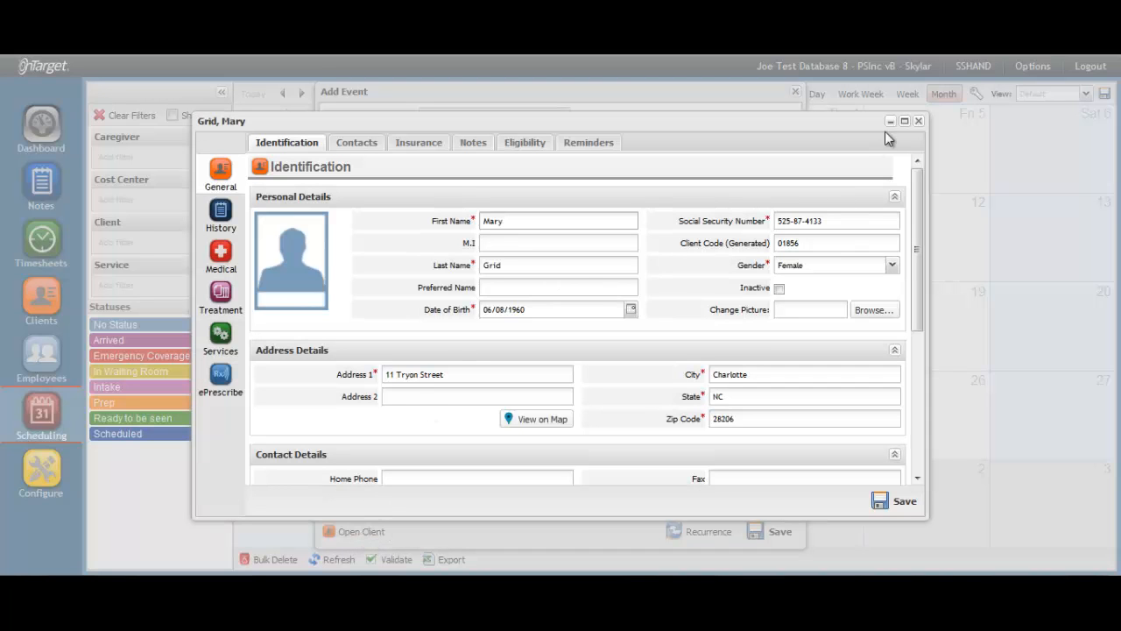
{"action": "left_click", "coordinate": [905, 123]}
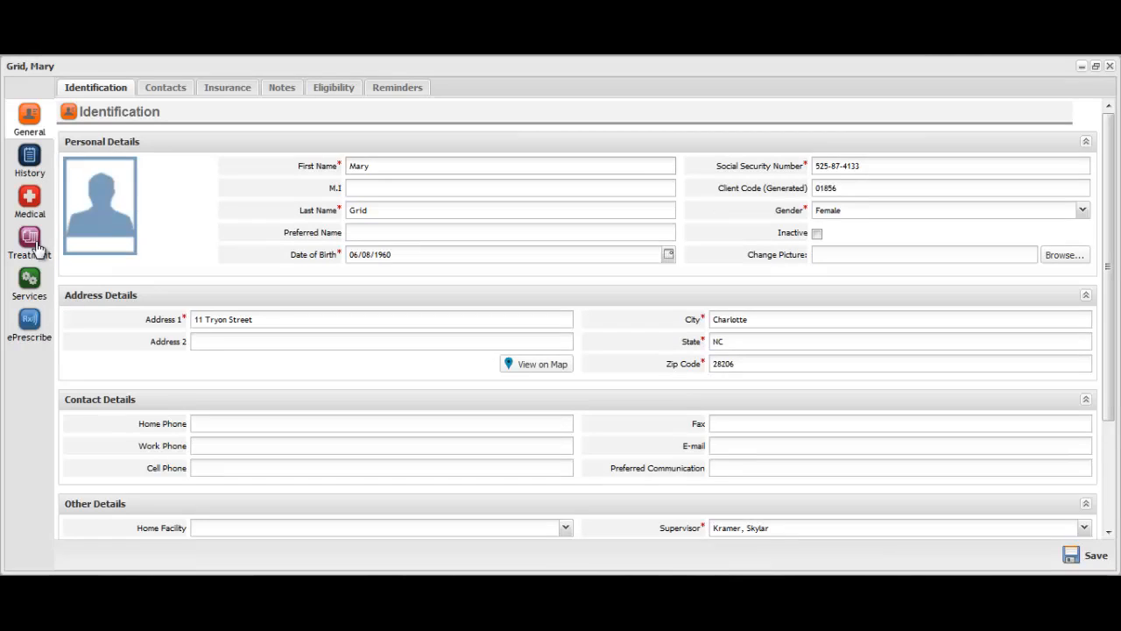
{"action": "left_click", "coordinate": [1110, 67]}
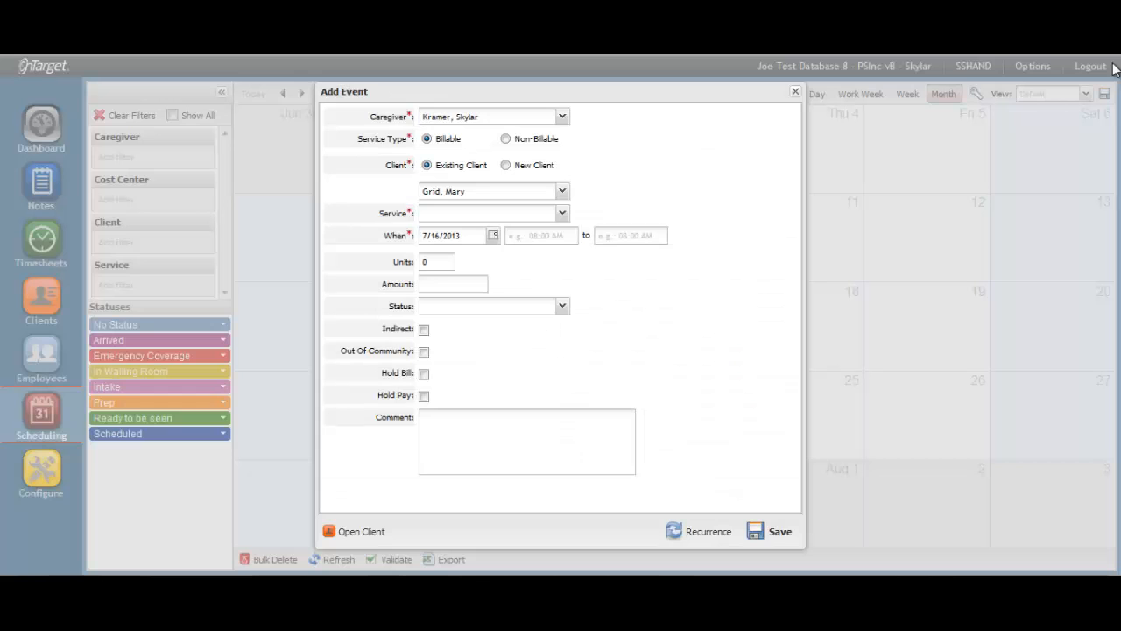
Assign the HCS (H2015) service to the event and schedule it from 08:00 AM to 05:00 PM.
{"action": "left_click", "coordinate": [562, 214]}
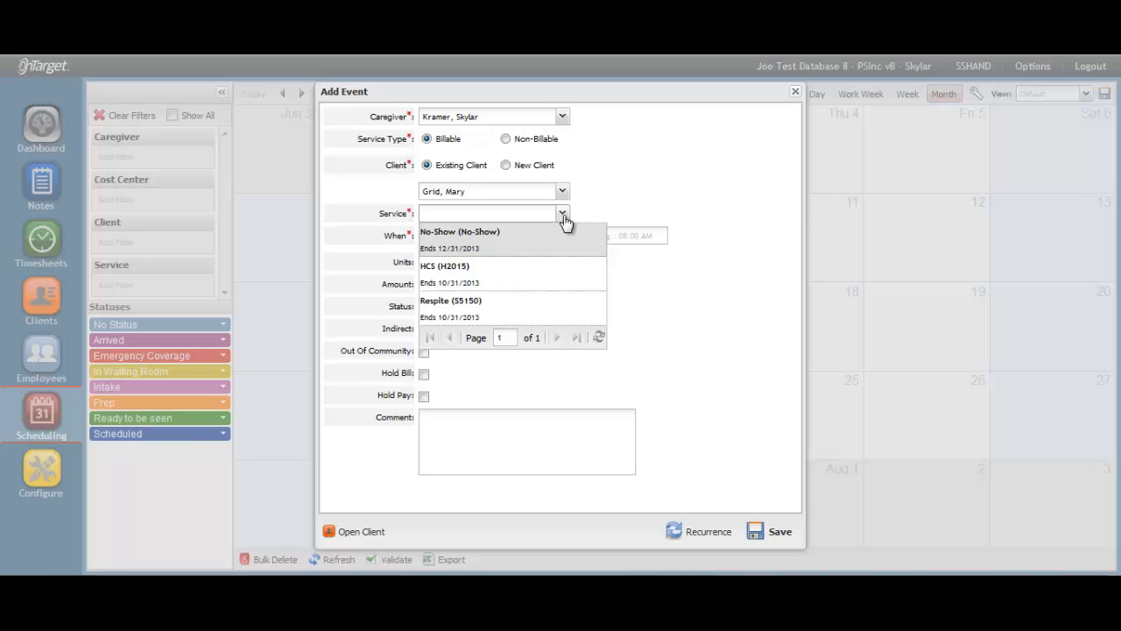
{"action": "left_click", "coordinate": [491, 289]}
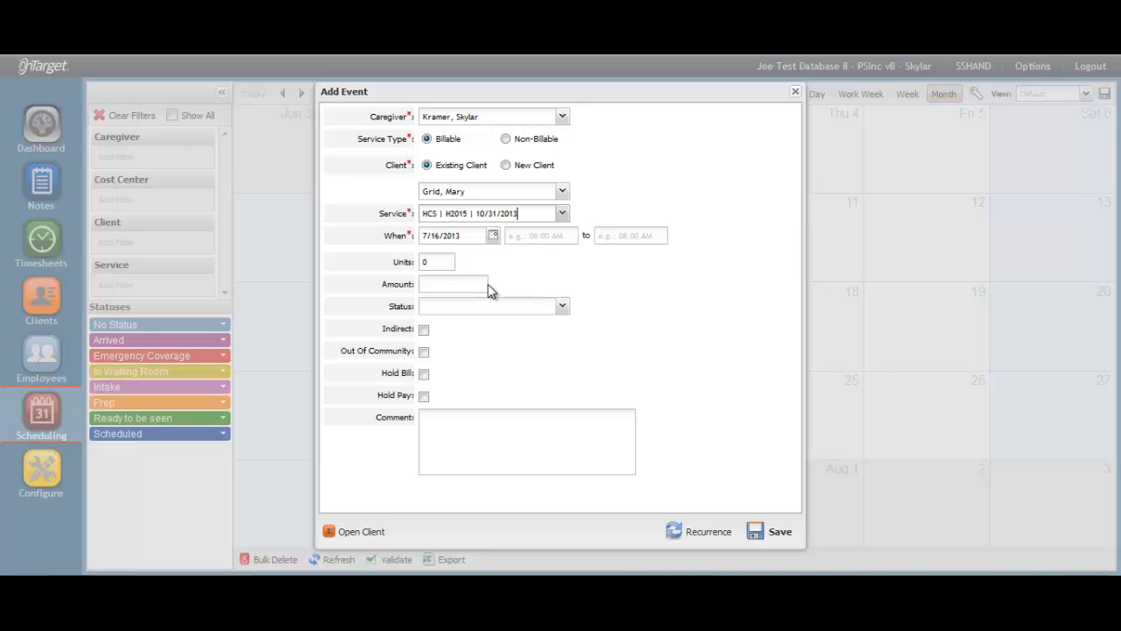
{"action": "left_click", "coordinate": [524, 237]}
{"action": "type", "text": "0800"}
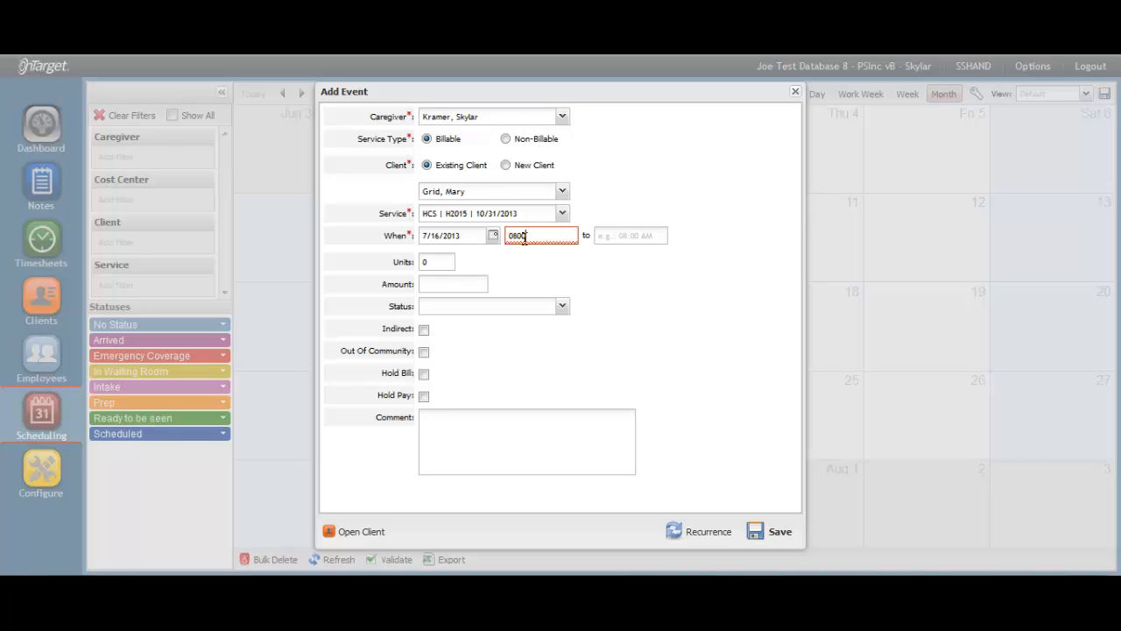
{"action": "key", "text": "Tab"}
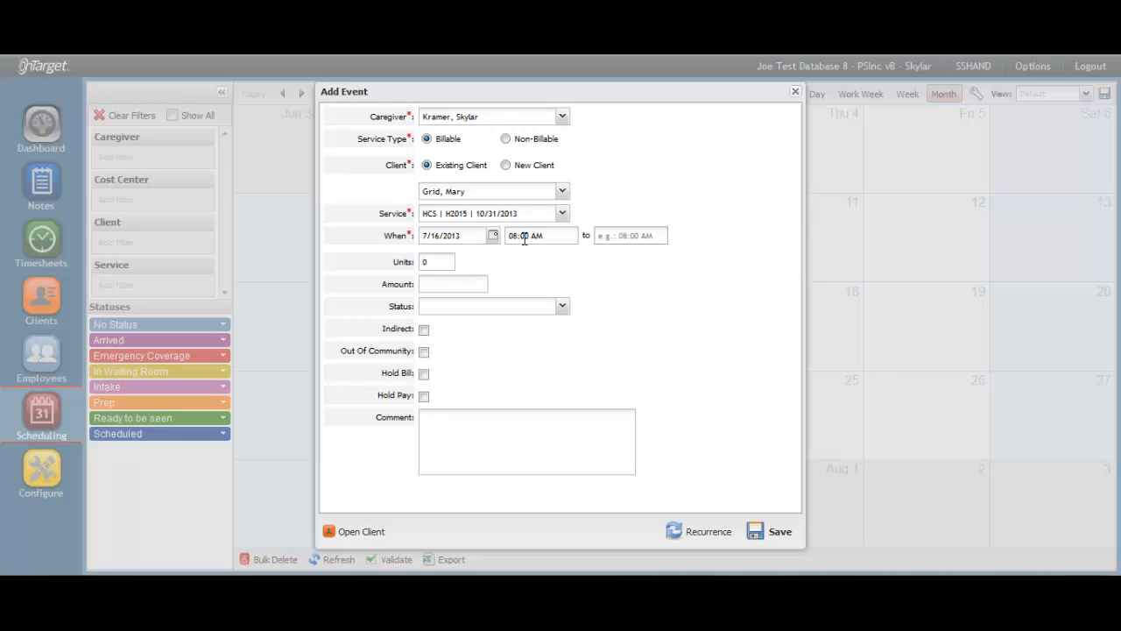
{"action": "type", "text": "0500p"}
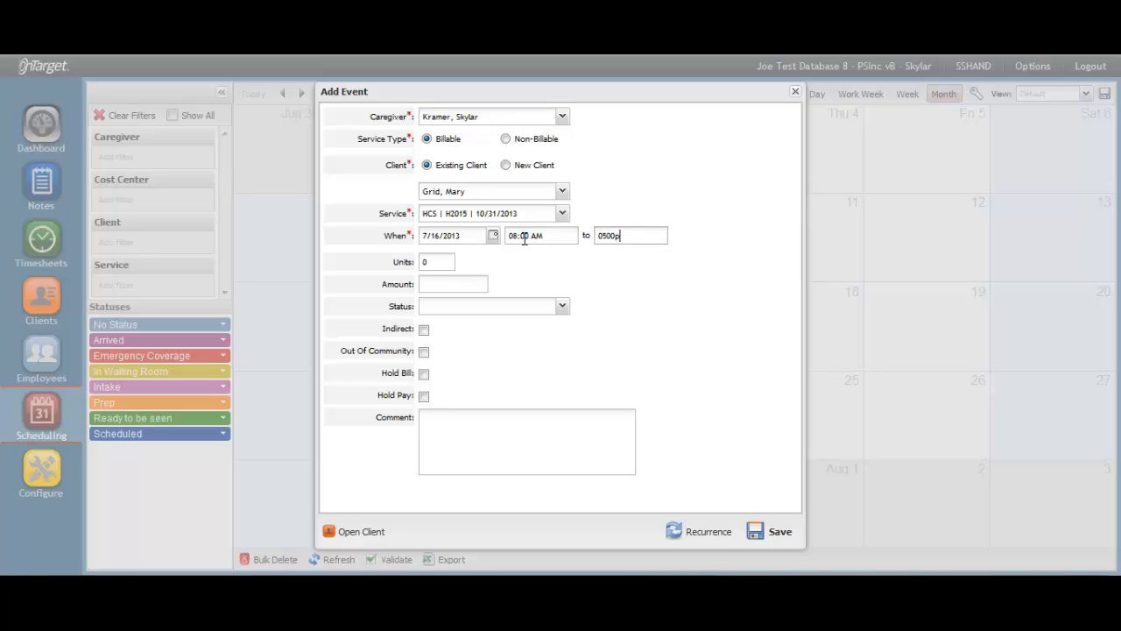
{"action": "key", "text": "Tab"}
Set the event's status to Intake.
{"action": "left_click", "coordinate": [562, 306]}
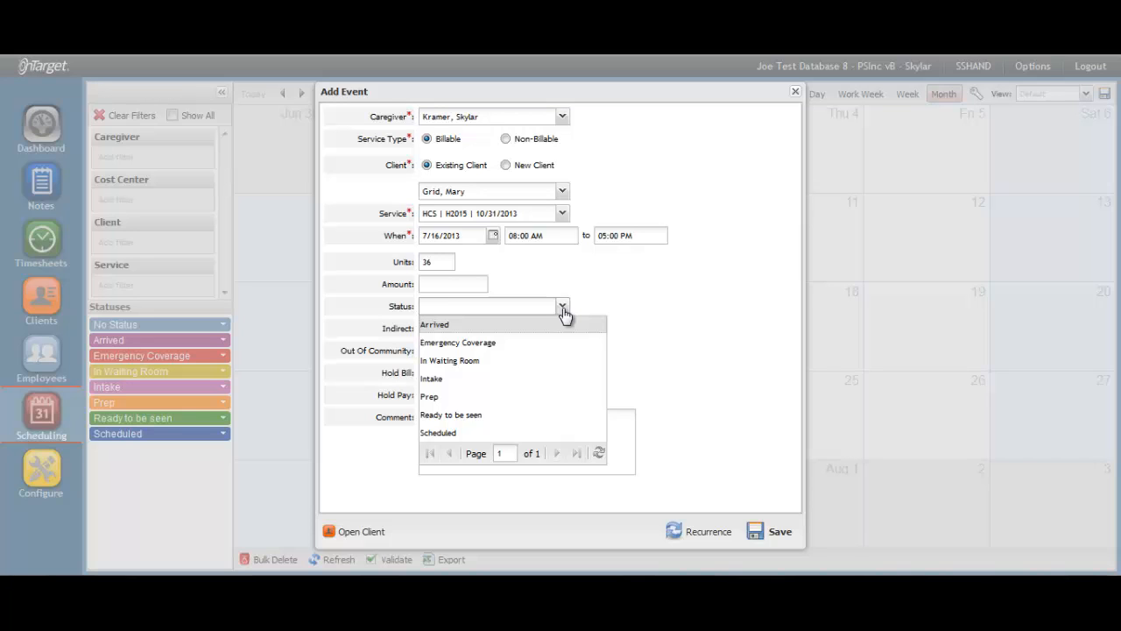
{"action": "left_click", "coordinate": [452, 383]}
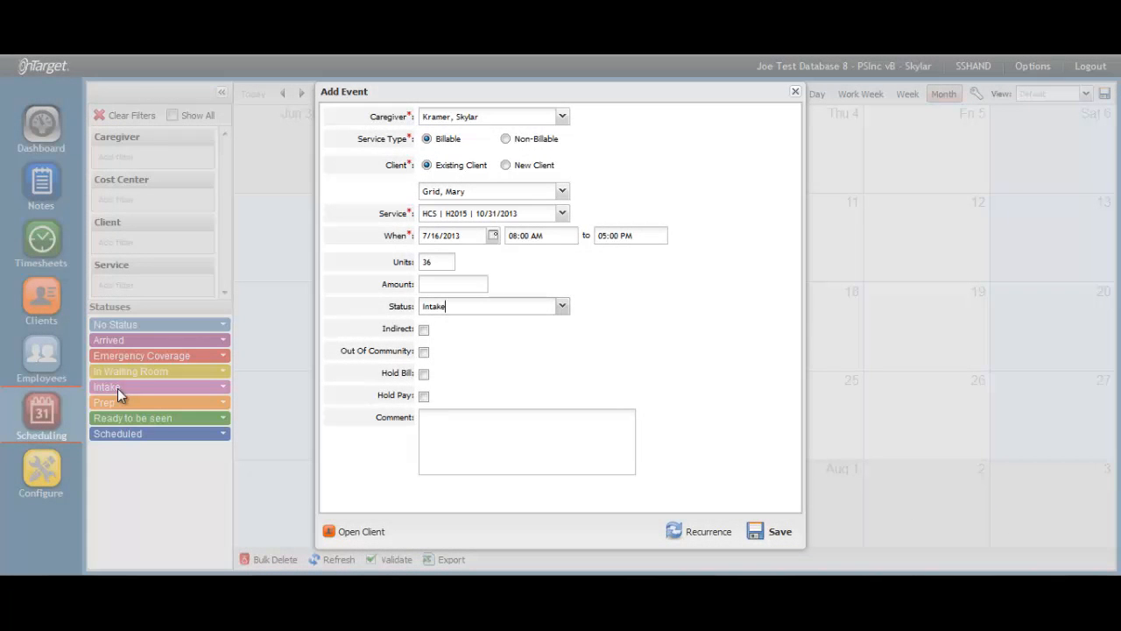
{"action": "left_click", "coordinate": [435, 419]}
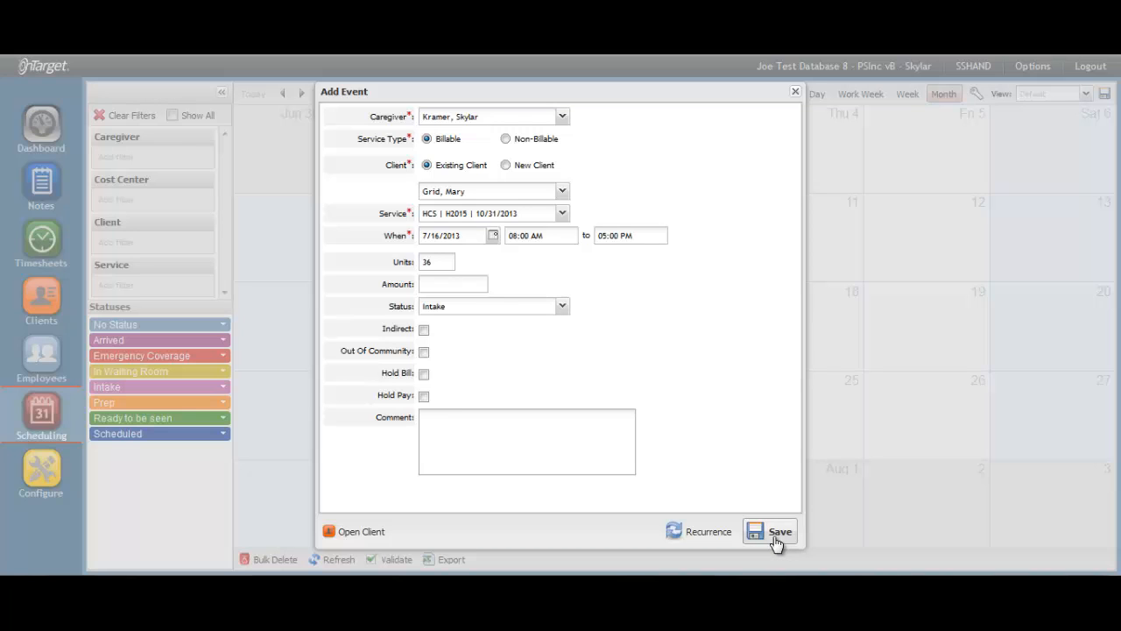
Set up a recurrence for the event with an end date of 09/30/2013.
{"action": "left_click", "coordinate": [704, 536]}
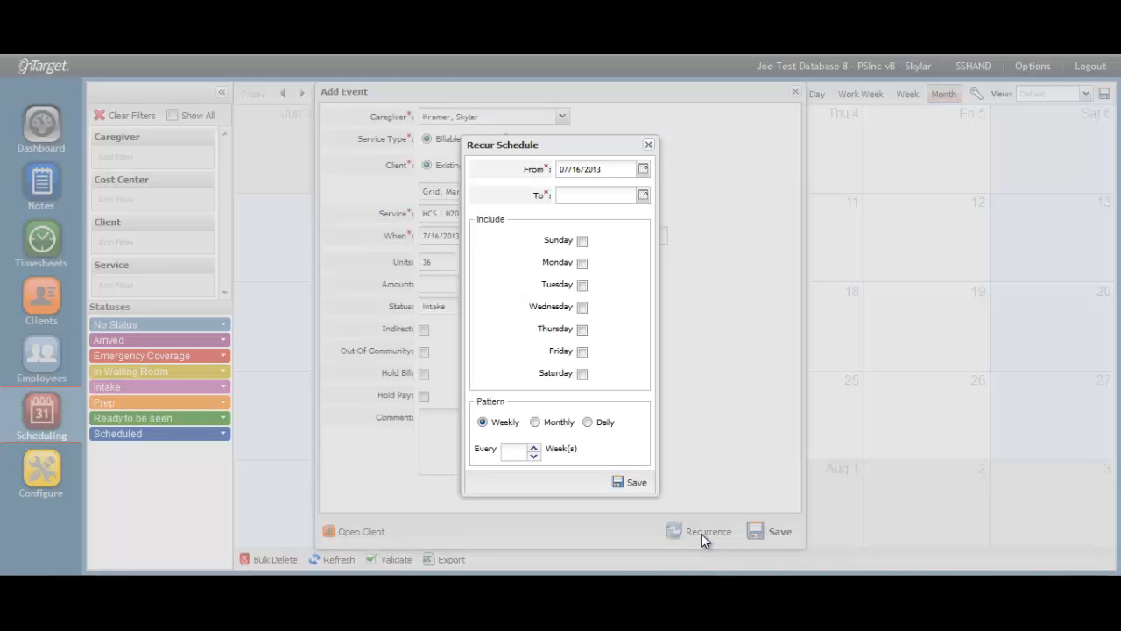
{"action": "left_click", "coordinate": [642, 195]}
{"action": "left_click", "coordinate": [688, 215]}
{"action": "left_click", "coordinate": [689, 216]}
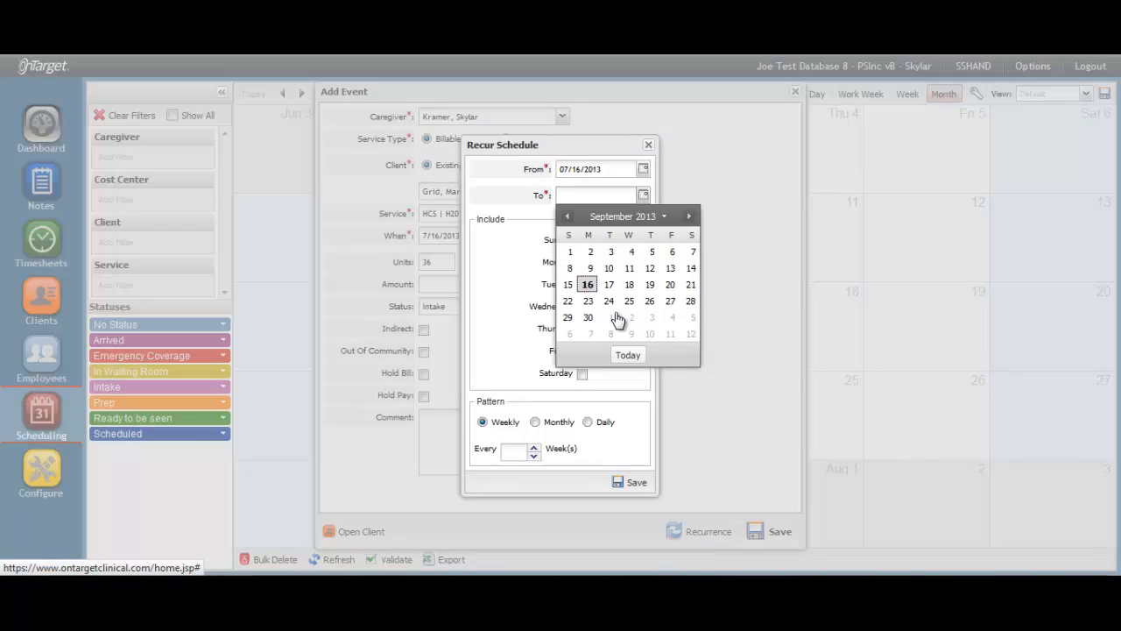
{"action": "left_click", "coordinate": [588, 317]}
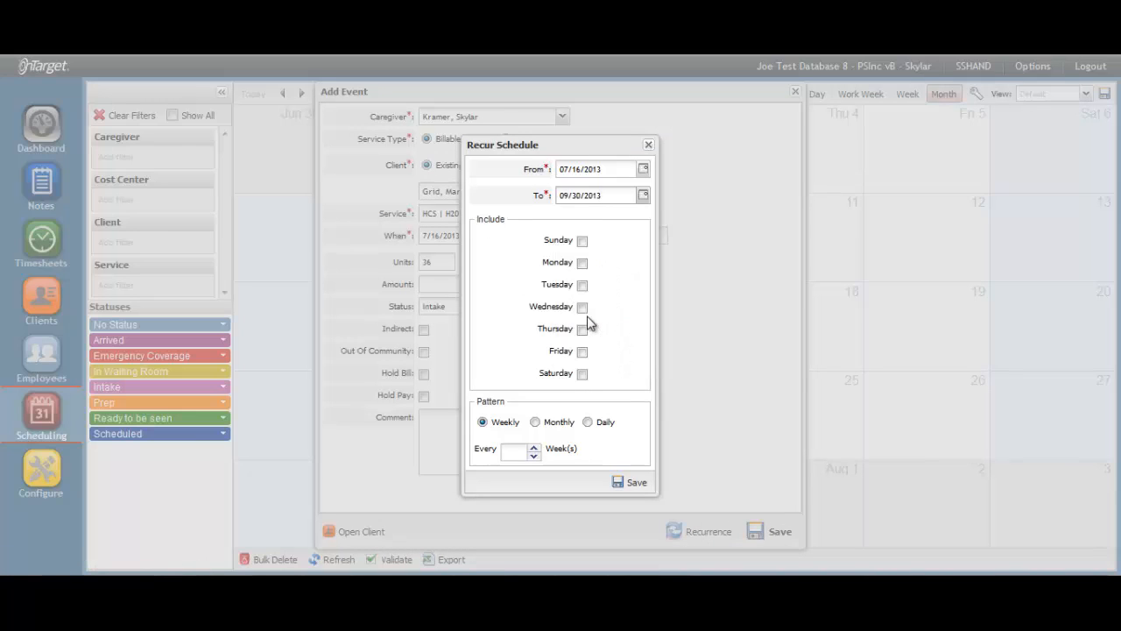
Repeat the event on Monday, Tuesday, Wednesday and Thursday every 1 week, and save the recurring schedule.
{"action": "left_click", "coordinate": [582, 263]}
{"action": "left_click", "coordinate": [583, 286]}
{"action": "left_click", "coordinate": [583, 307]}
{"action": "left_click", "coordinate": [582, 330]}
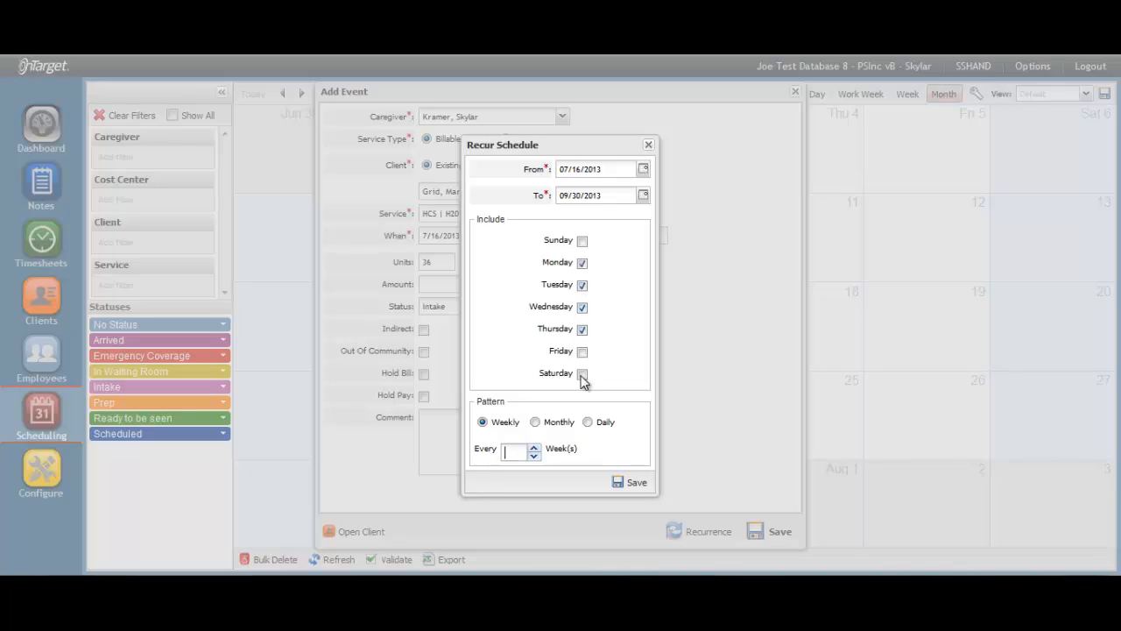
{"action": "left_click", "coordinate": [513, 452]}
{"action": "type", "text": "1"}
{"action": "left_click", "coordinate": [629, 482]}
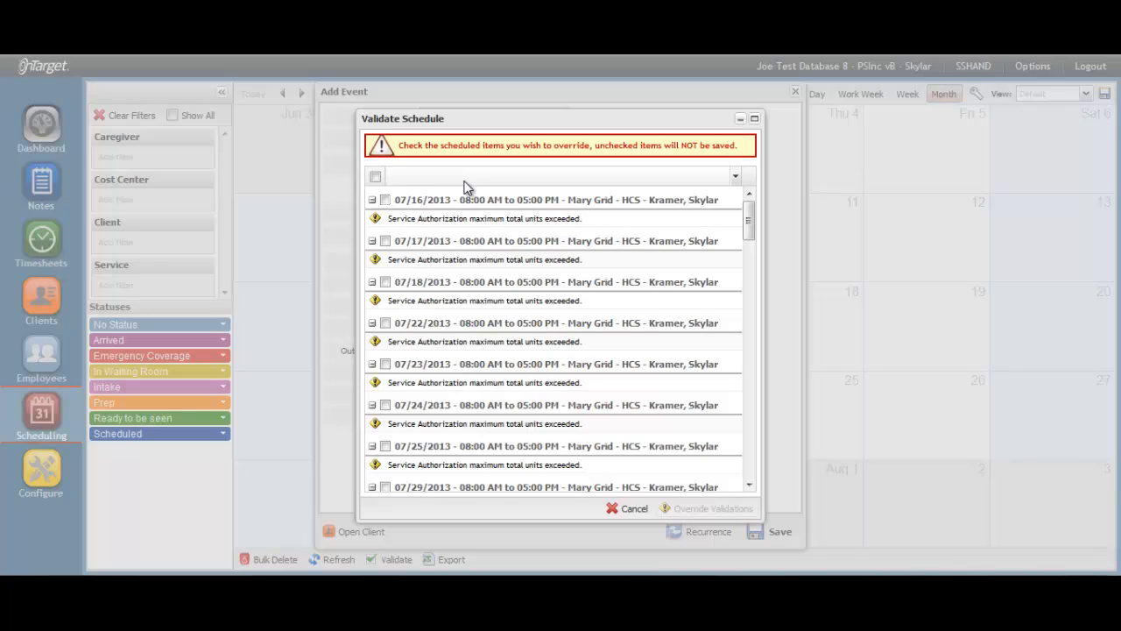
Select all the flagged scheduled items and override their validations.
{"action": "left_click", "coordinate": [384, 200]}
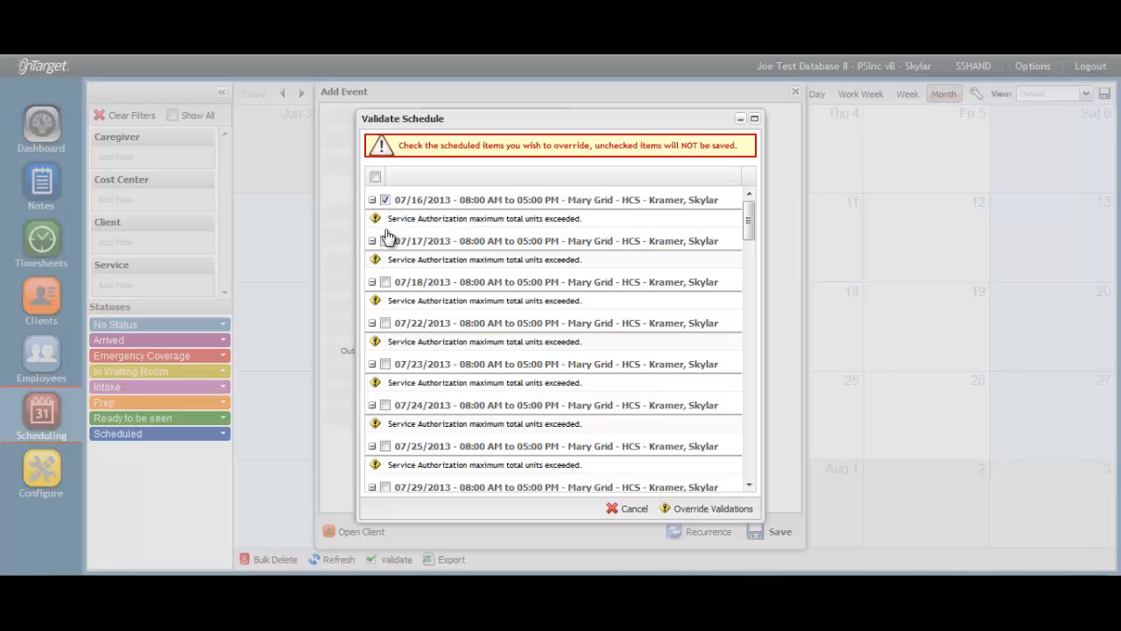
{"action": "left_click", "coordinate": [384, 242]}
{"action": "left_click", "coordinate": [385, 282]}
{"action": "left_click", "coordinate": [374, 176]}
{"action": "left_click", "coordinate": [675, 510]}
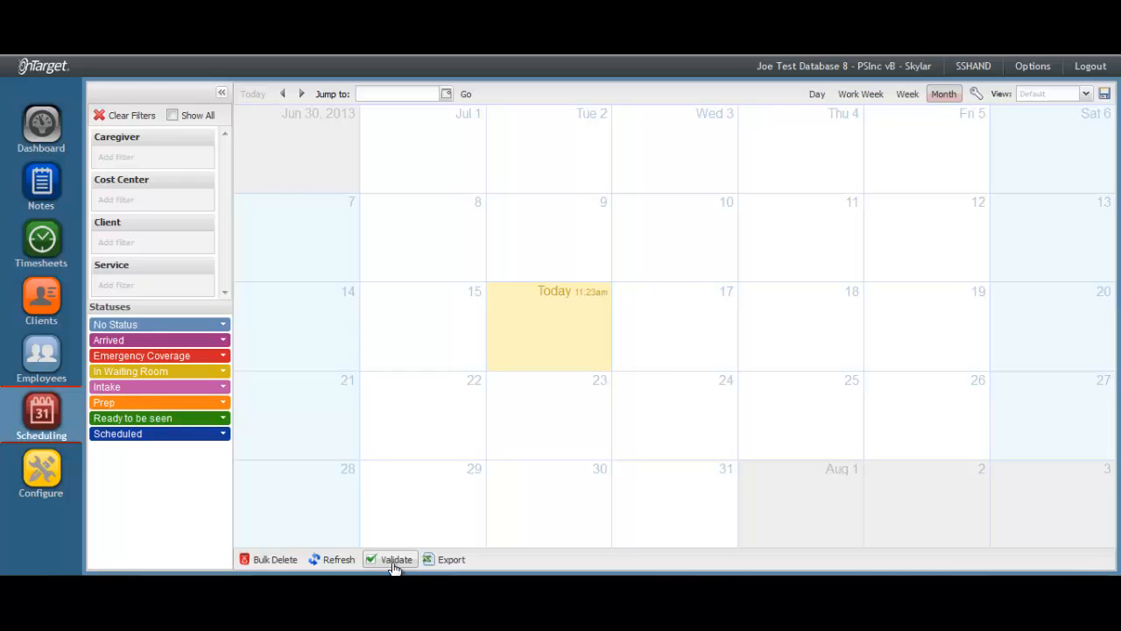
Filter the calendar to the events of one caregiver by entering the caregiver's first name.
{"action": "left_click", "coordinate": [136, 156]}
{"action": "type", "text": "skylar"}
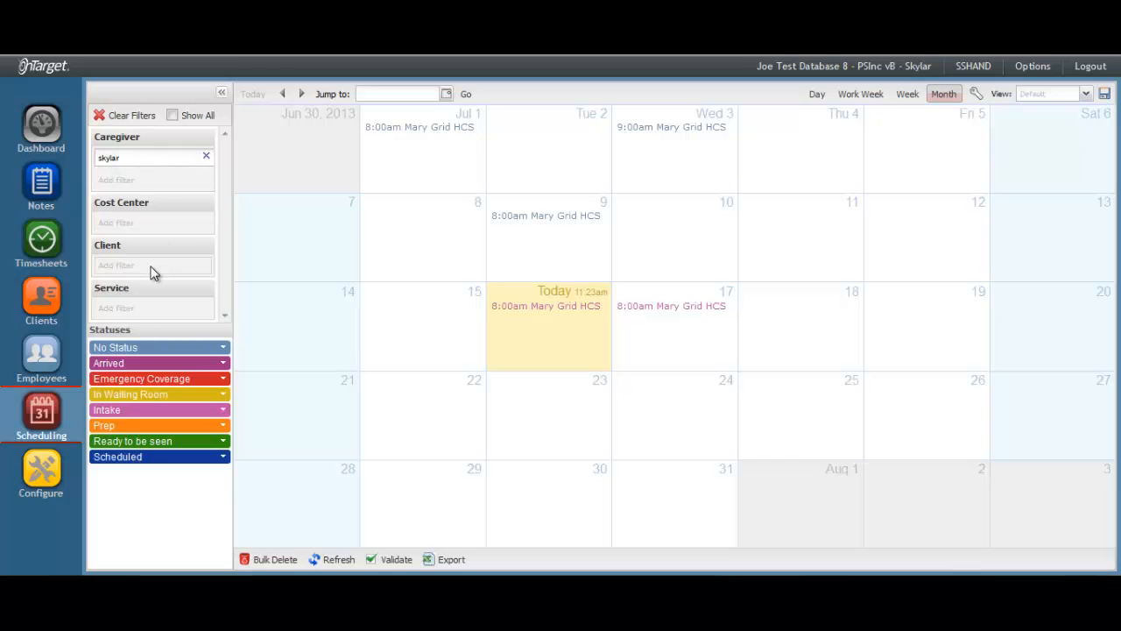
Validate the schedule from 06/30/2013 to 08/03/2013, select all flagged events, and close the validation without deleting them.
{"action": "left_click", "coordinate": [392, 564]}
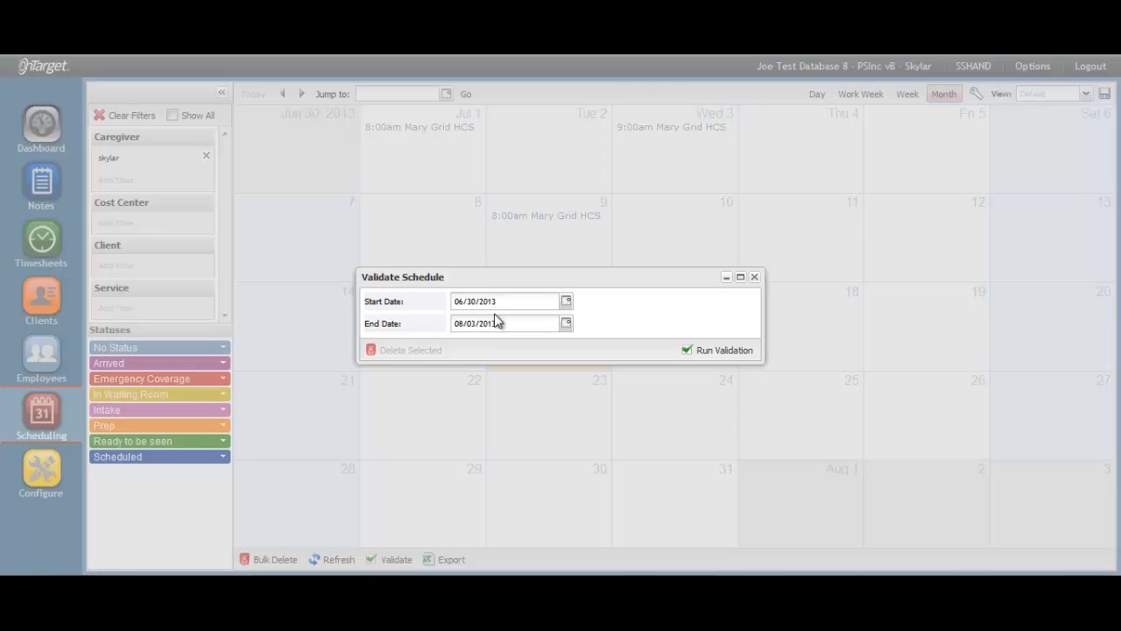
{"action": "left_click", "coordinate": [740, 353]}
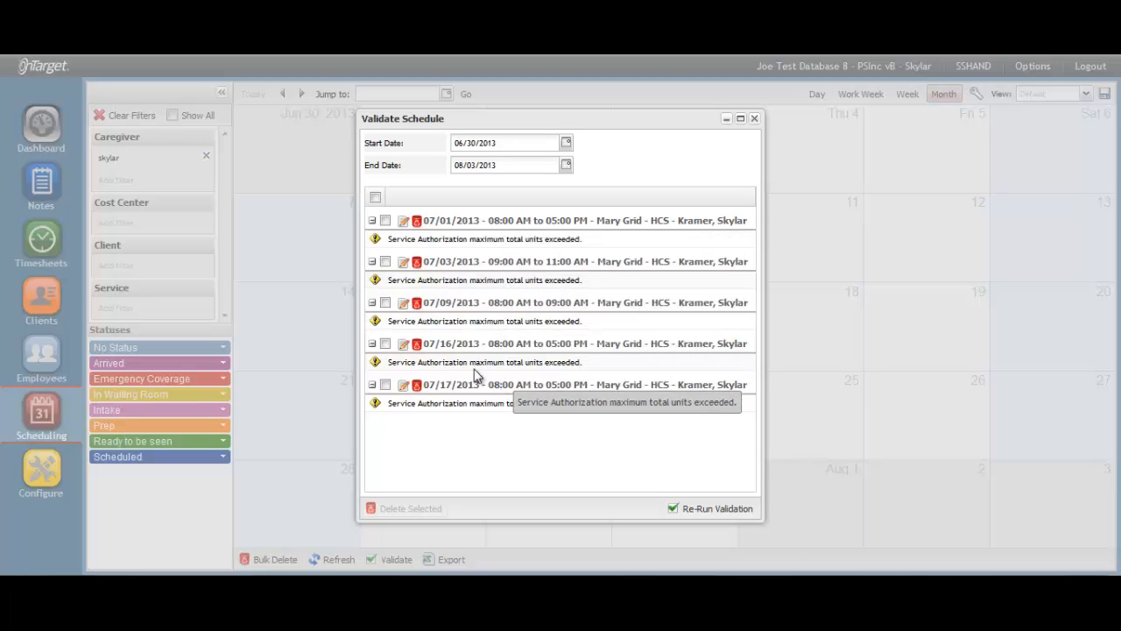
{"action": "left_click", "coordinate": [375, 197]}
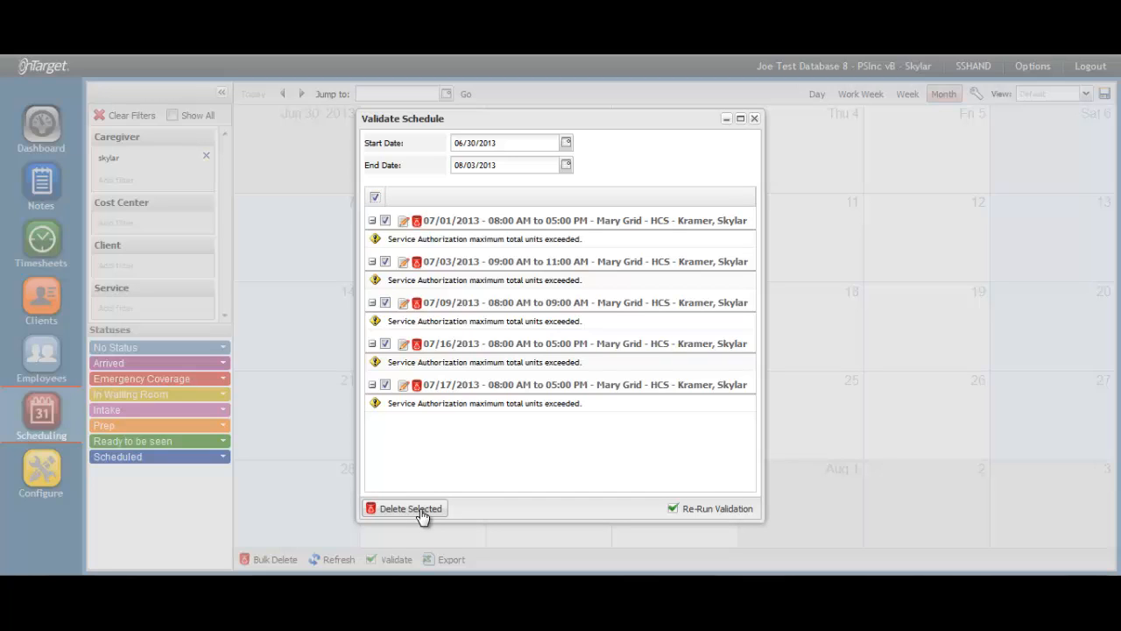
{"action": "left_click", "coordinate": [755, 121]}
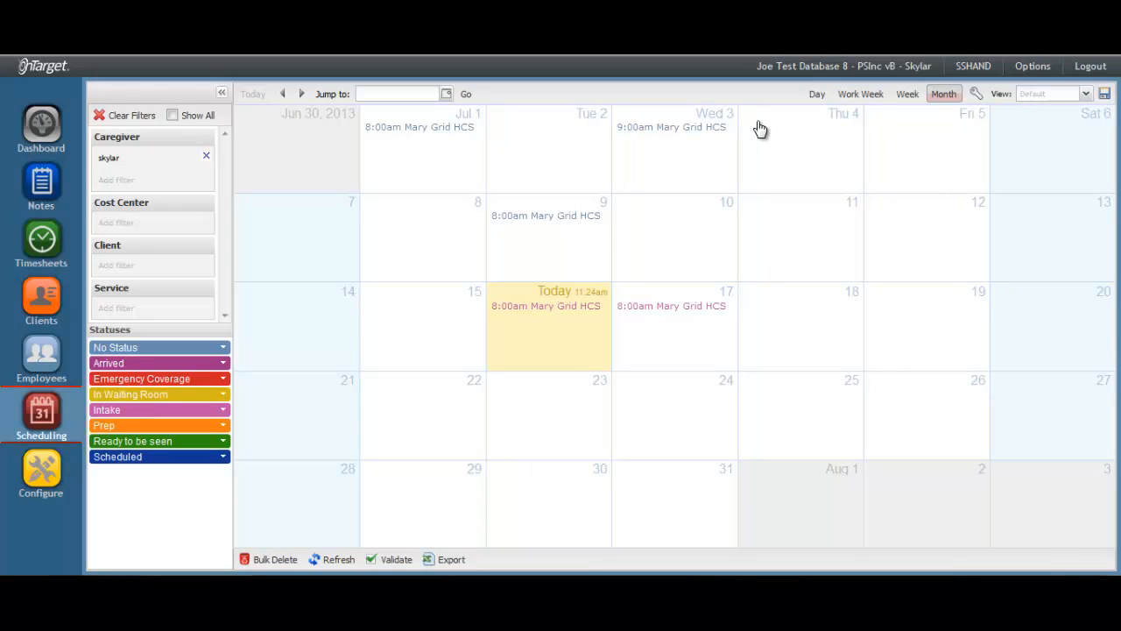
Open the July 16 event and view its new note and task forms, closing each without saving.
{"action": "double_click", "coordinate": [578, 313]}
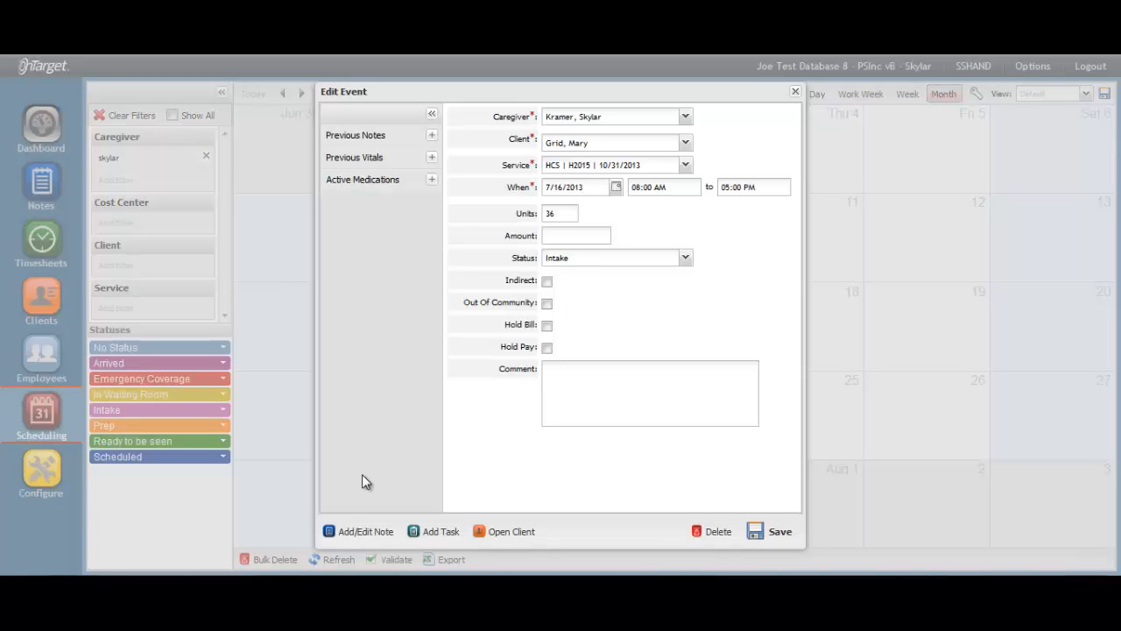
{"action": "left_click", "coordinate": [364, 533]}
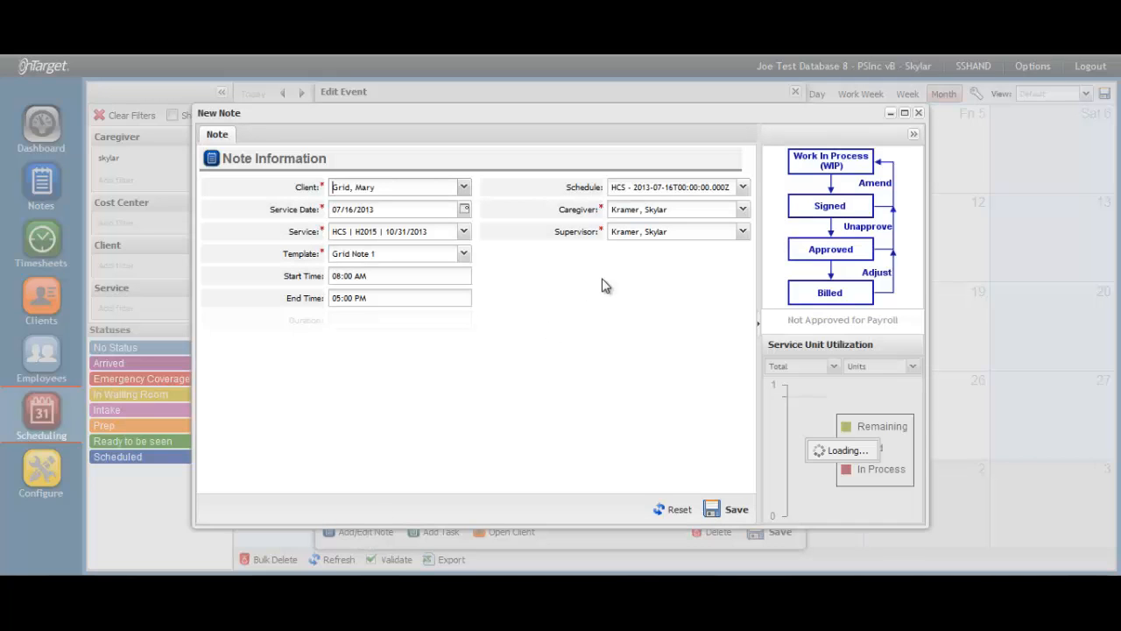
{"action": "left_click", "coordinate": [918, 114]}
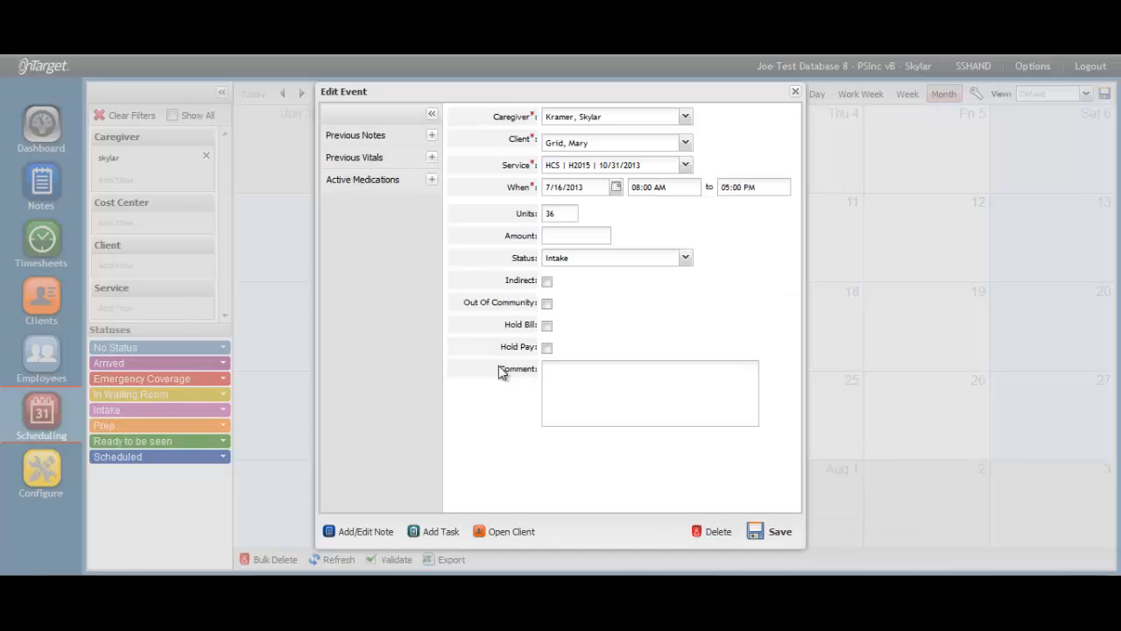
{"action": "left_click", "coordinate": [443, 536]}
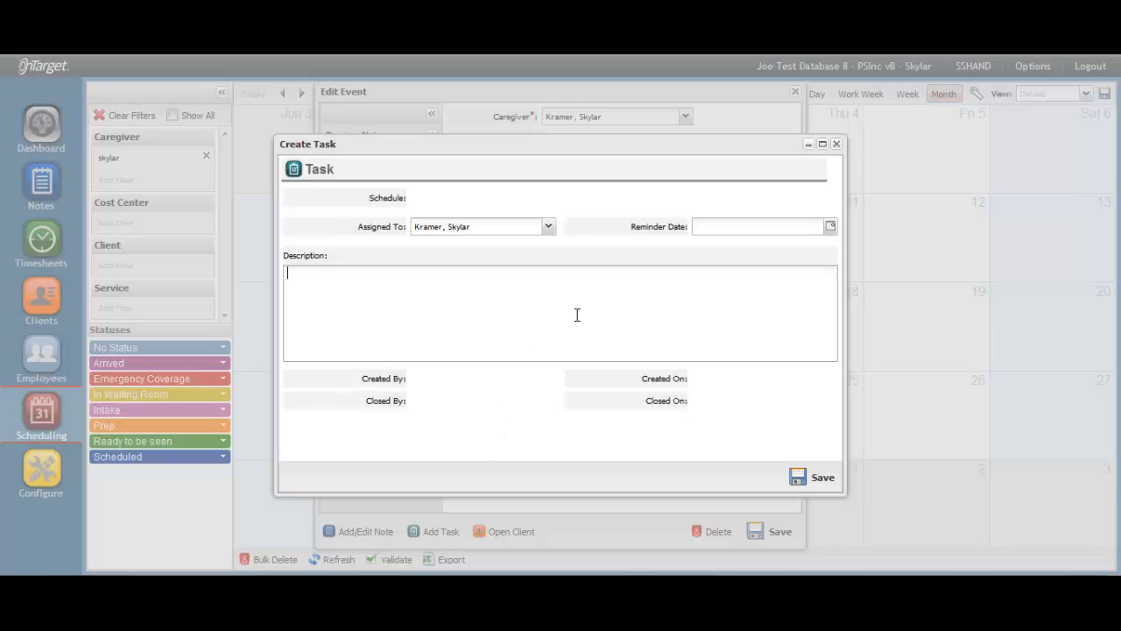
{"action": "left_click", "coordinate": [836, 143]}
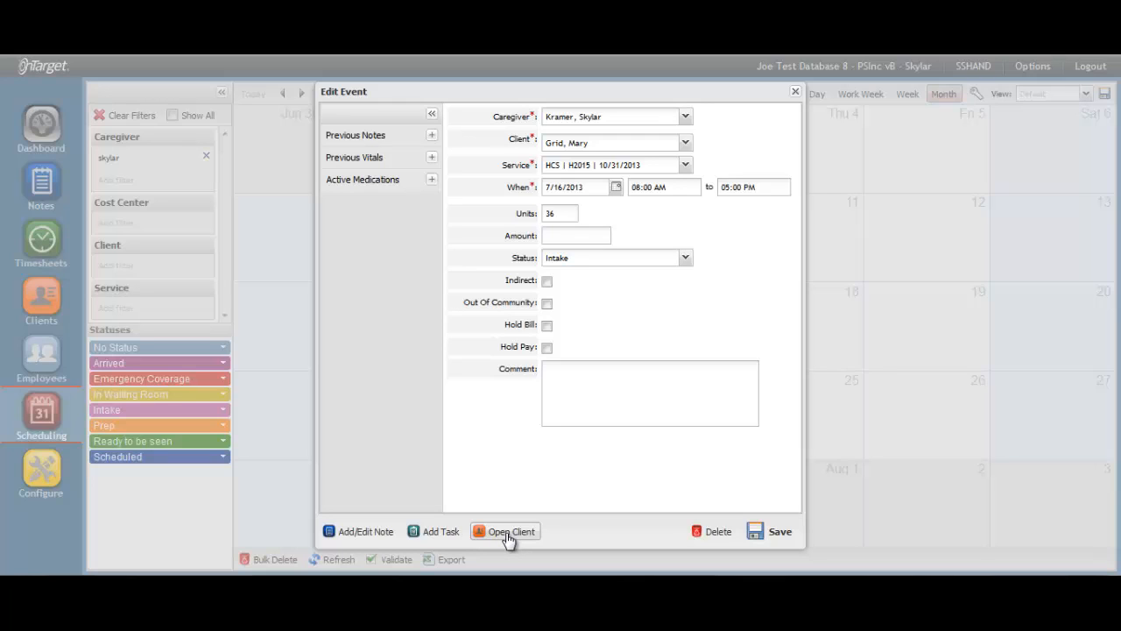
Review the client's previous notes, previous vitals and active medications within the July 16 event, and close the event.
{"action": "left_click", "coordinate": [433, 137]}
{"action": "mouse_move", "coordinate": [419, 163]}
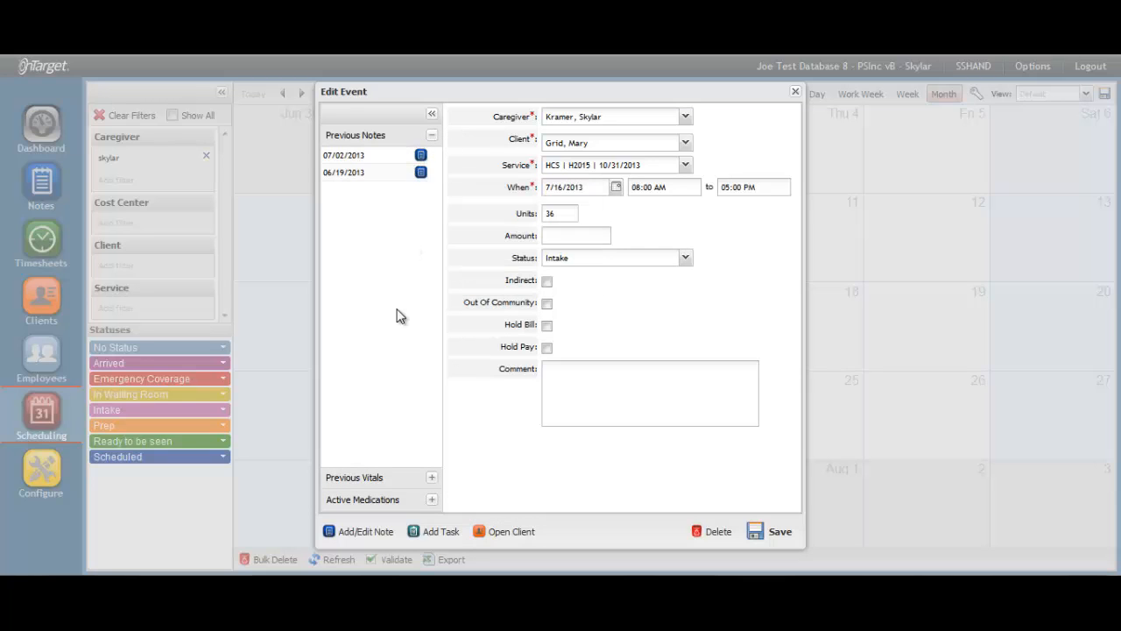
{"action": "left_click", "coordinate": [431, 477]}
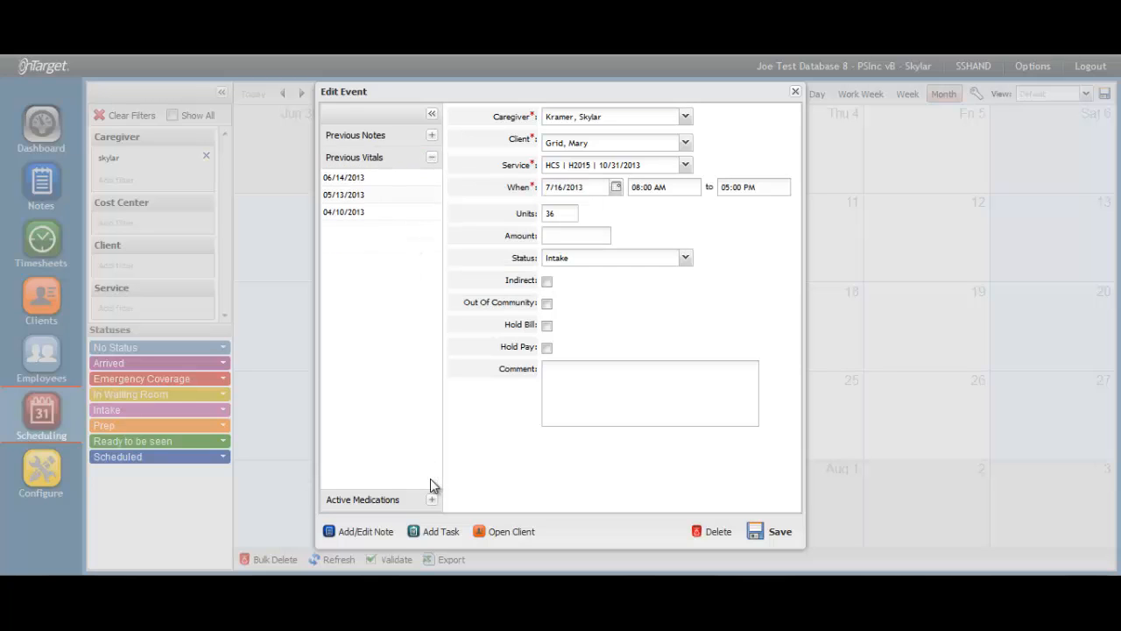
{"action": "mouse_move", "coordinate": [363, 181]}
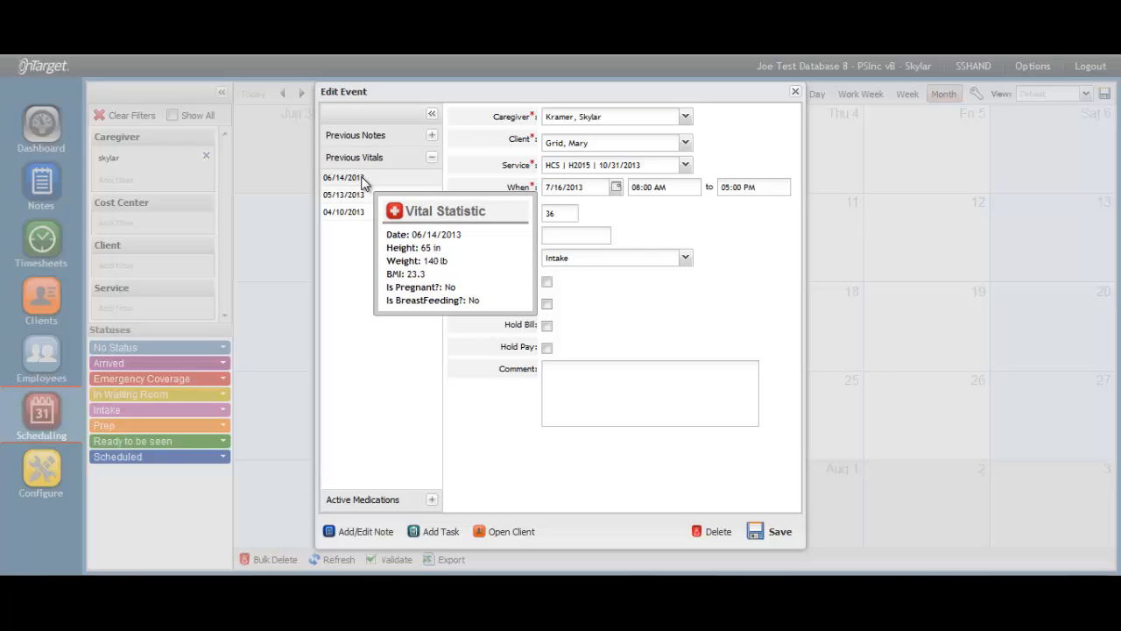
{"action": "mouse_move", "coordinate": [365, 217]}
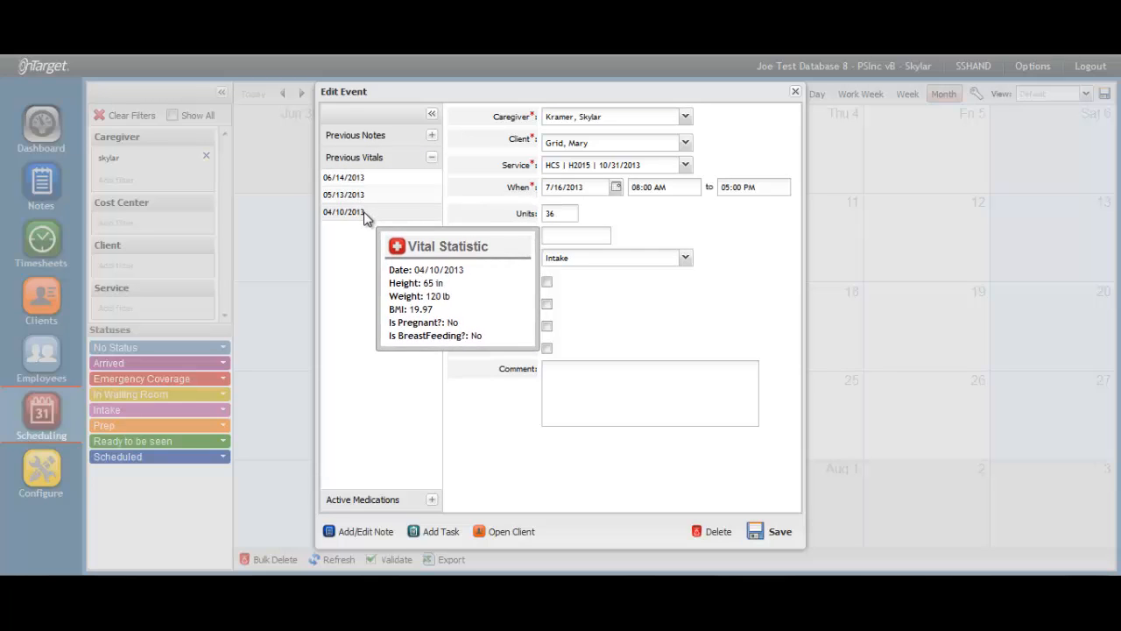
{"action": "left_click", "coordinate": [431, 502]}
{"action": "mouse_move", "coordinate": [348, 206]}
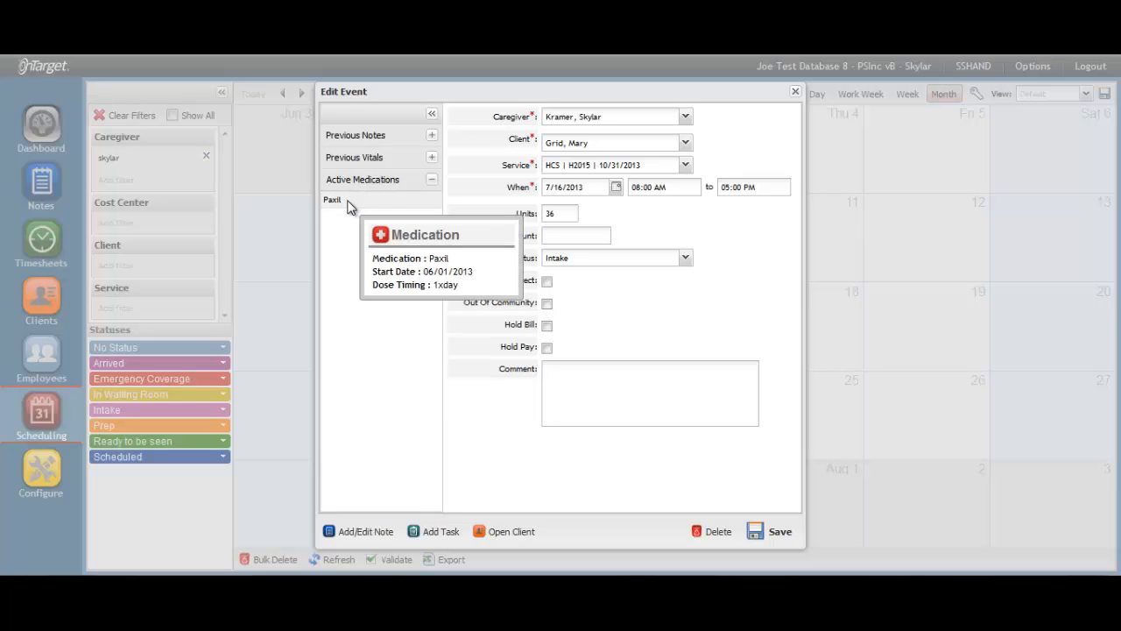
{"action": "left_click", "coordinate": [794, 94]}
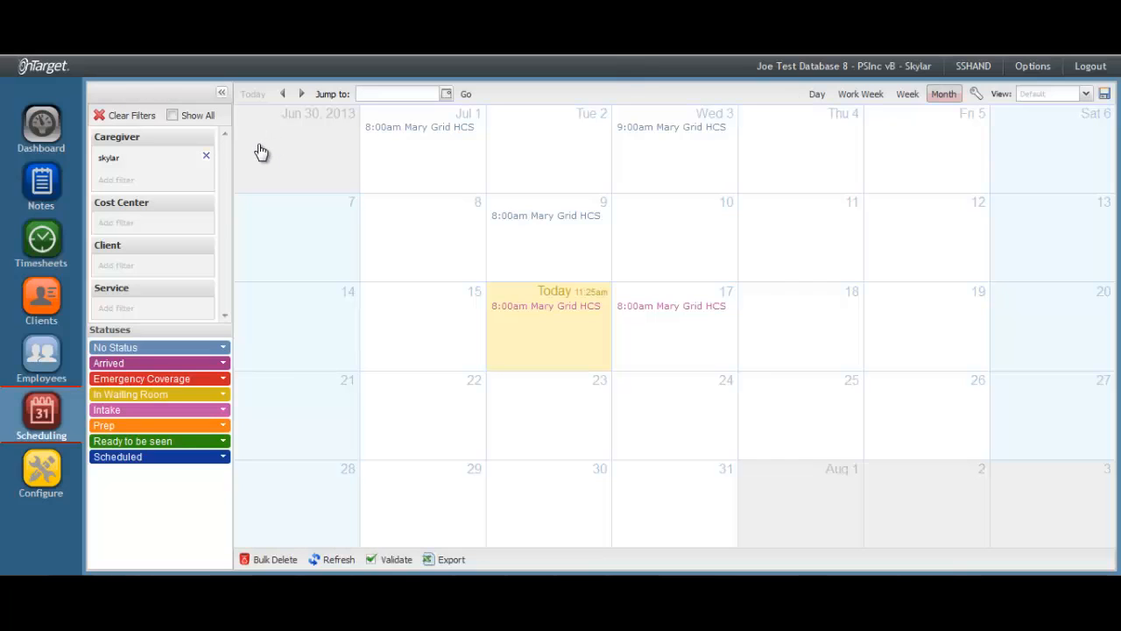
Remove the caregiver filter, show all events on the calendar, and hide those with the Intake status.
{"action": "left_click", "coordinate": [207, 157]}
{"action": "left_click", "coordinate": [173, 116]}
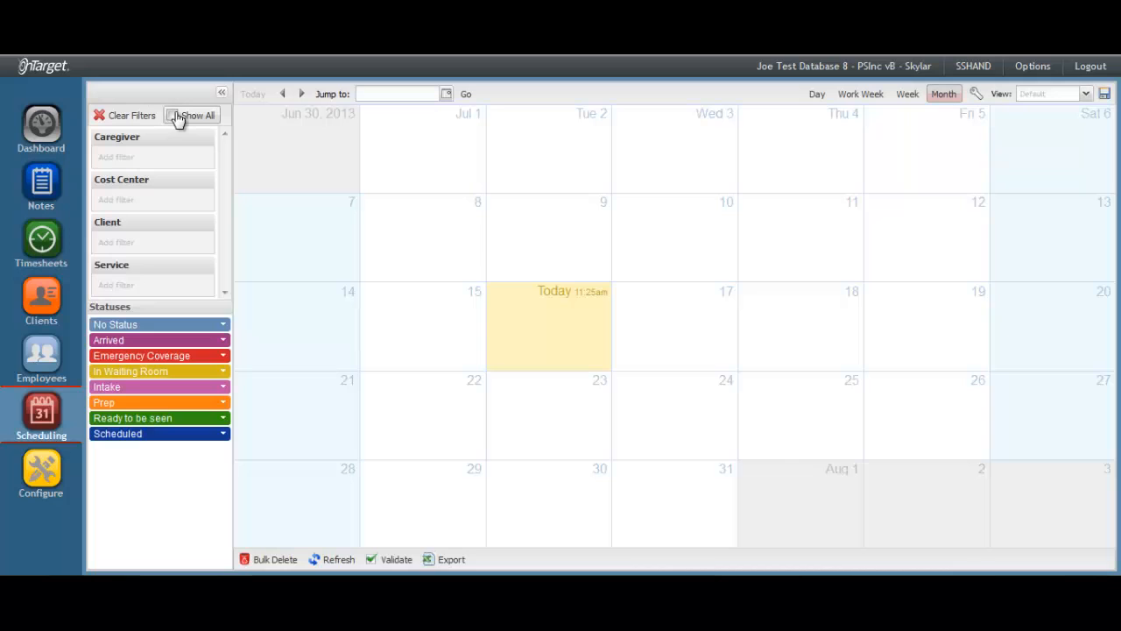
{"action": "left_click", "coordinate": [175, 115]}
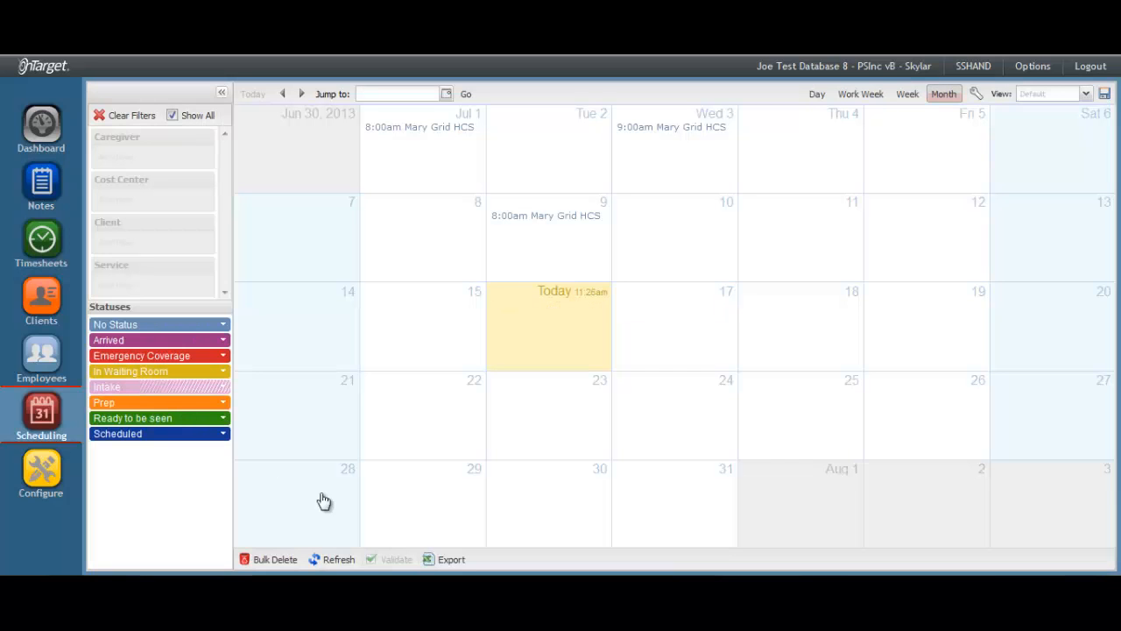
Export the calendar from 06/30/2013 to 08/03/2013 as a schedule report, view it maximized, and close it.
{"action": "left_click", "coordinate": [451, 560]}
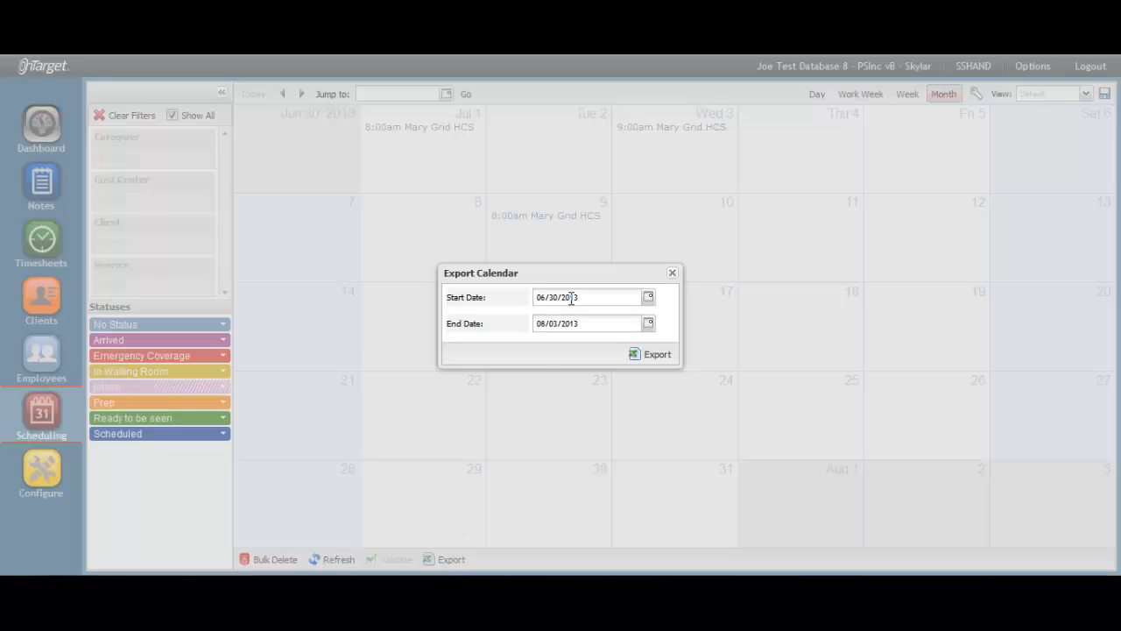
{"action": "left_click", "coordinate": [652, 355]}
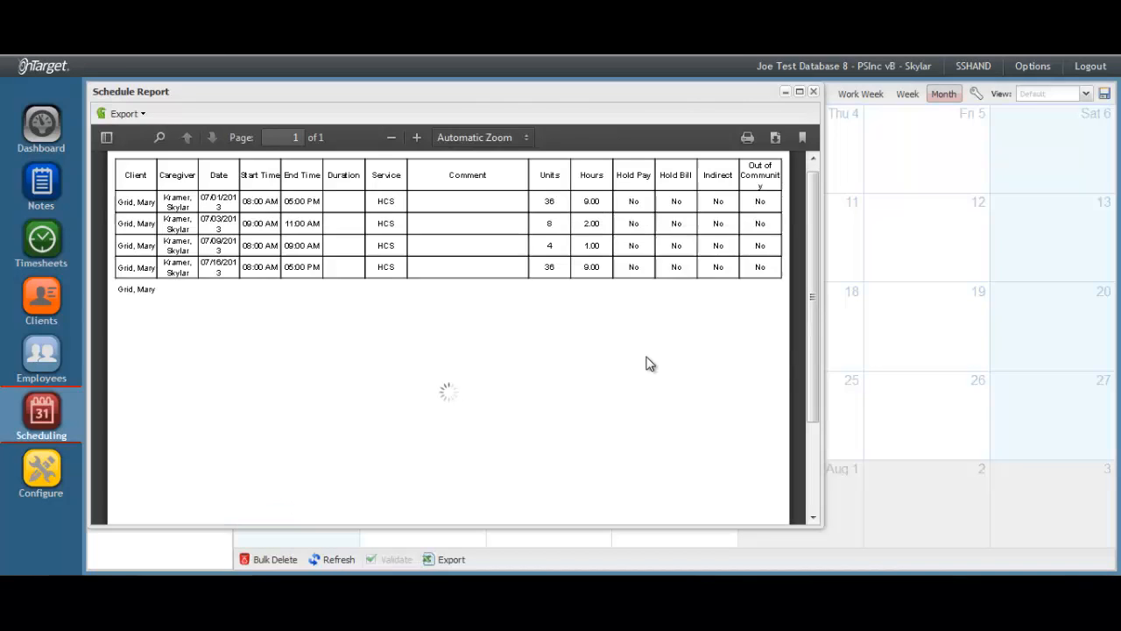
{"action": "left_click", "coordinate": [800, 92]}
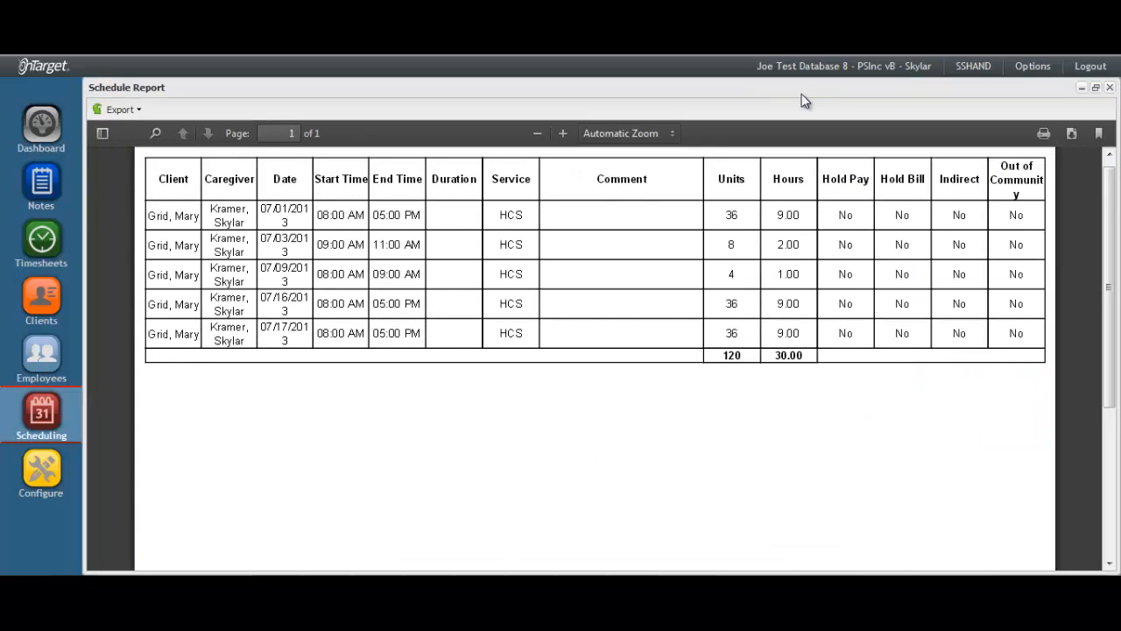
{"action": "left_click", "coordinate": [1110, 88]}
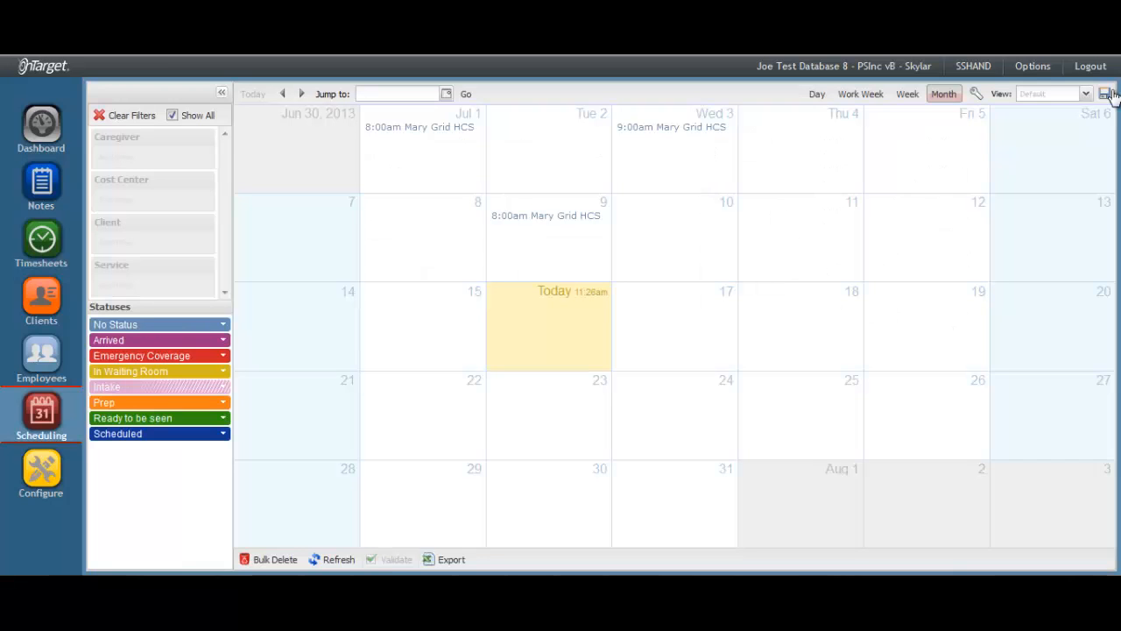
Open the form for contacting support.
{"action": "left_click", "coordinate": [1037, 68]}
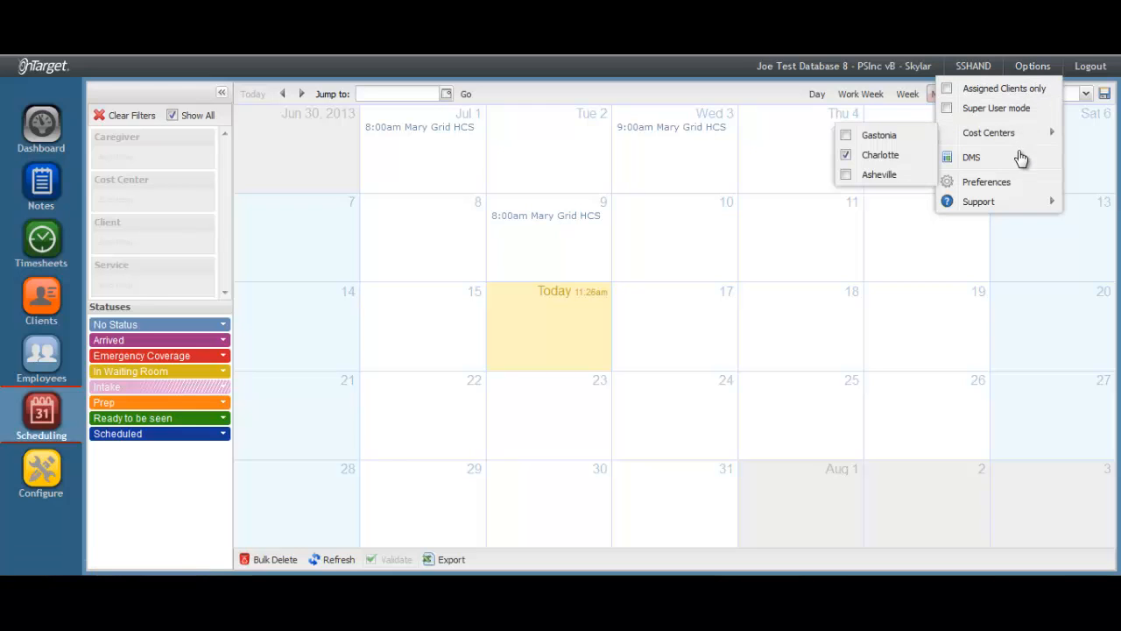
{"action": "mouse_move", "coordinate": [1019, 203]}
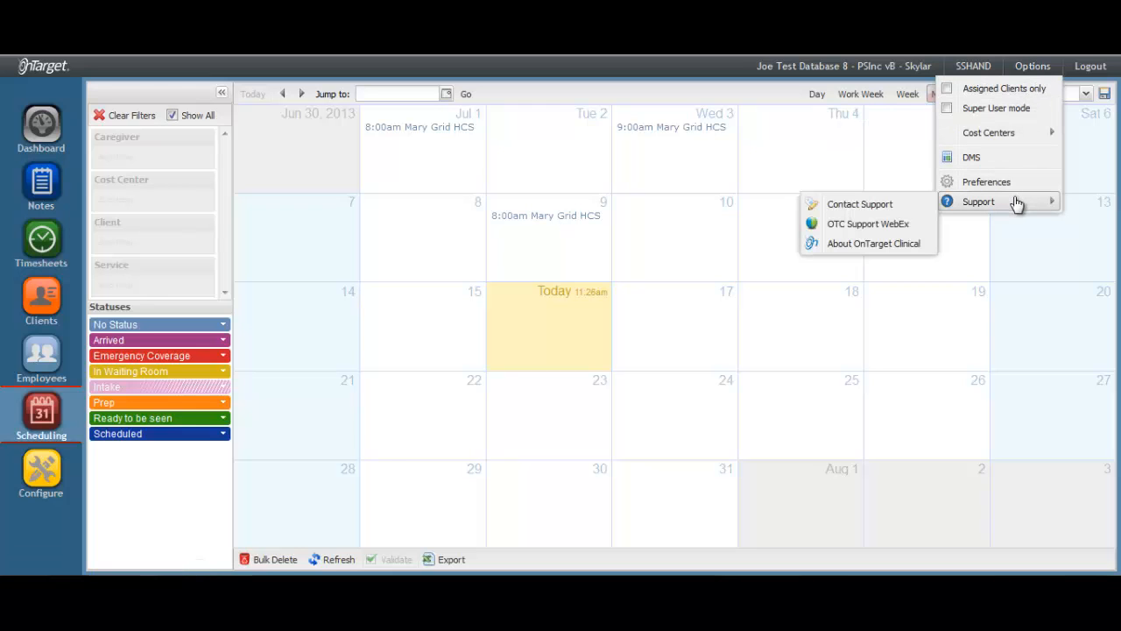
{"action": "left_click", "coordinate": [871, 209]}
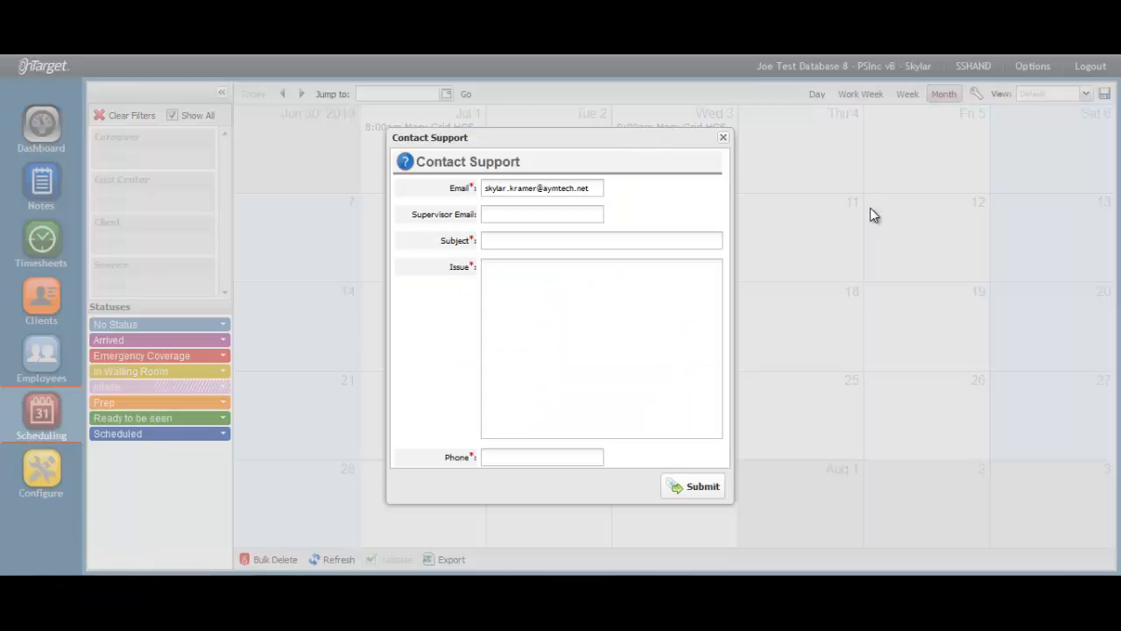